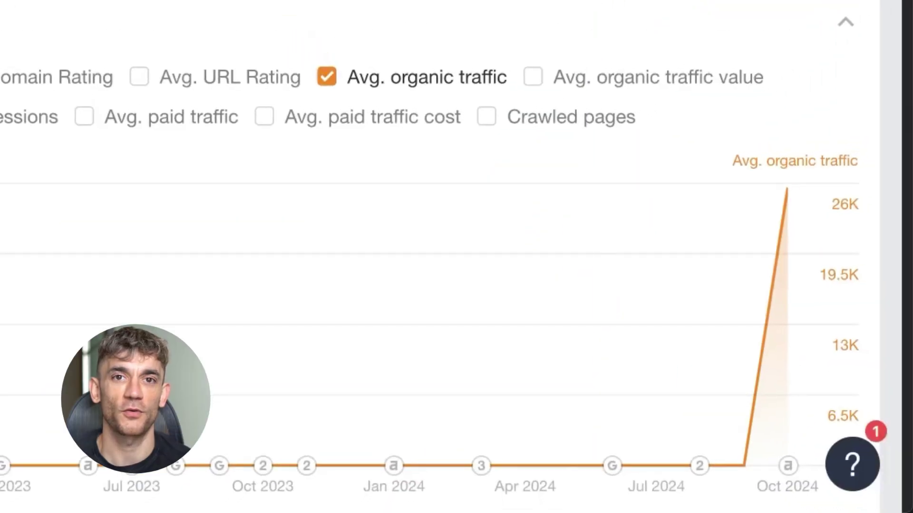
Pick the 'Reasoning, math & code' (2.5 Pro Experimental) model from the AI Mode model list
{"action": "scroll", "coordinate": [172, 49], "scroll_direction": "up", "scroll_amount": 2}
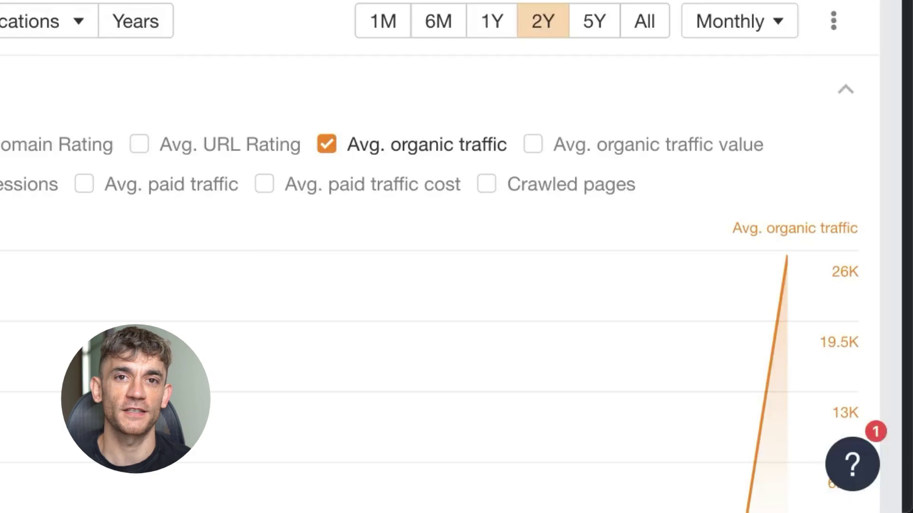
{"action": "scroll", "coordinate": [458, 20], "scroll_direction": "down", "scroll_amount": 3}
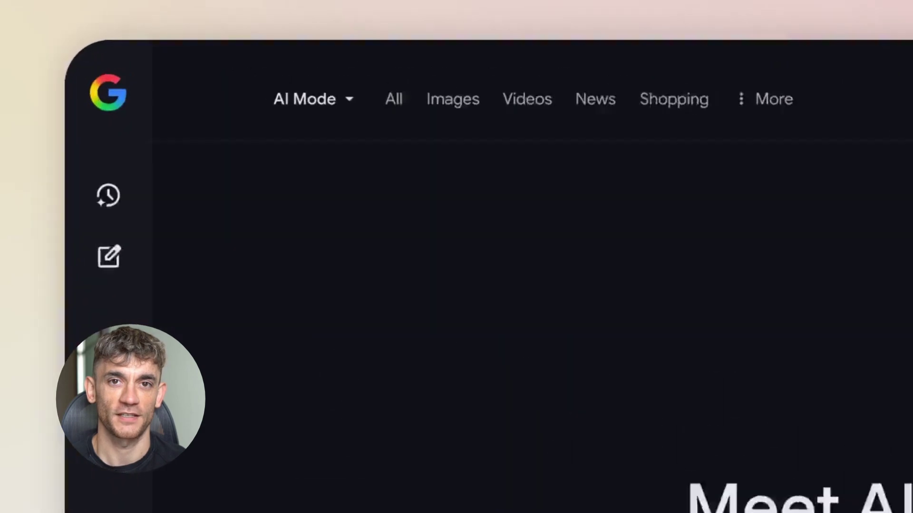
{"action": "left_click", "coordinate": [249, 55]}
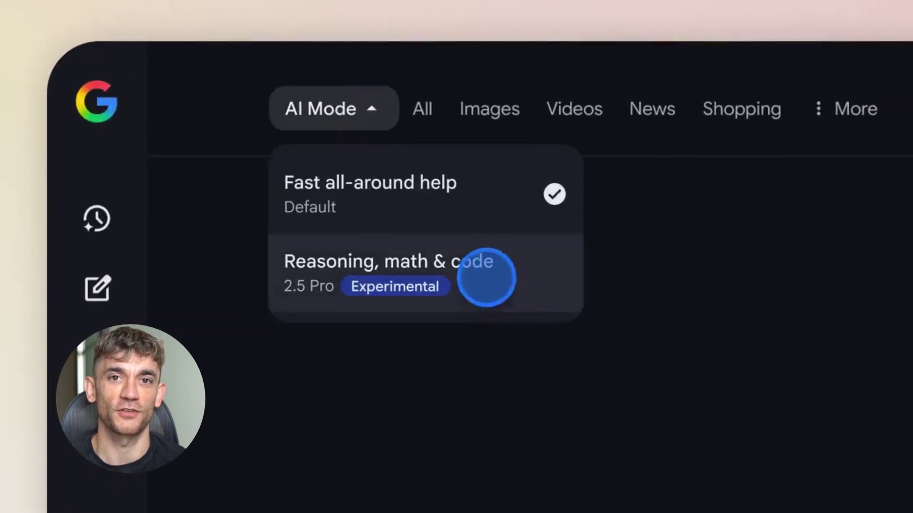
{"action": "left_click", "coordinate": [485, 278]}
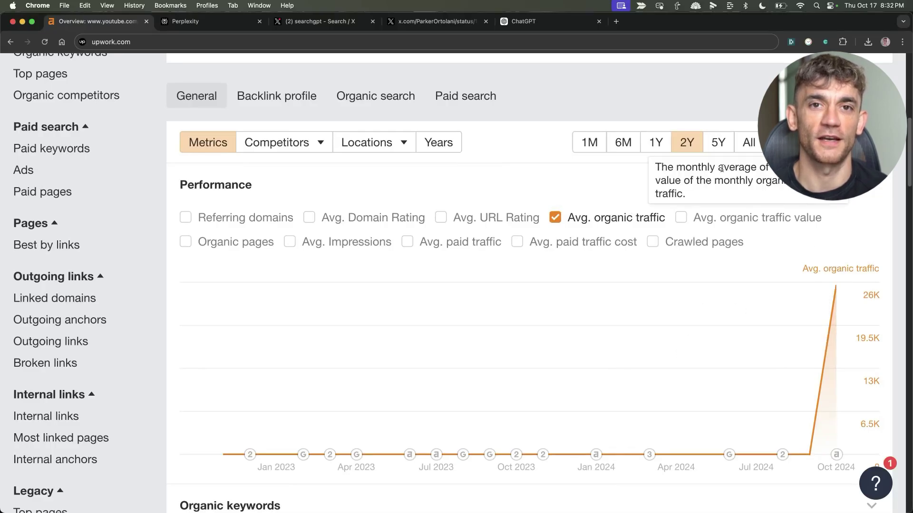
{"action": "scroll", "coordinate": [434, 99], "scroll_direction": "up", "scroll_amount": 4}
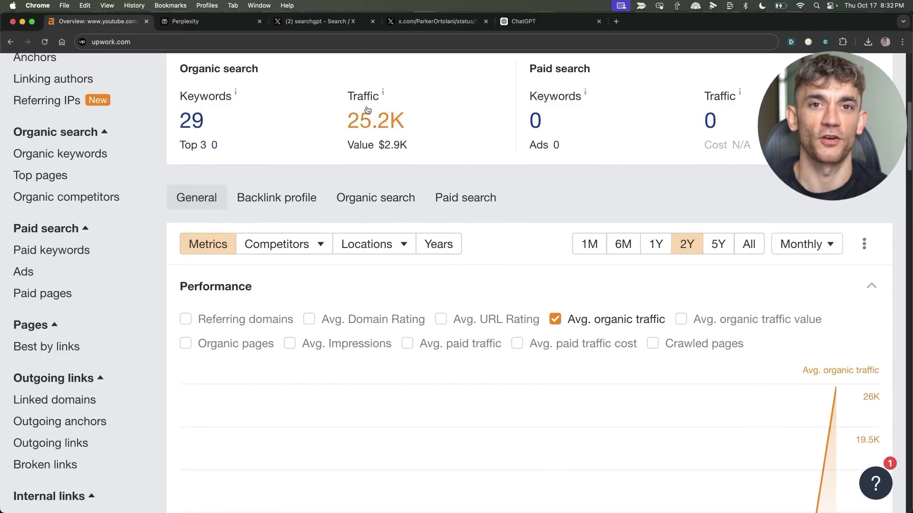
{"action": "left_click_drag", "start_coordinate": [367, 111], "coordinate": [430, 144]}
{"action": "left_click", "coordinate": [370, 89]}
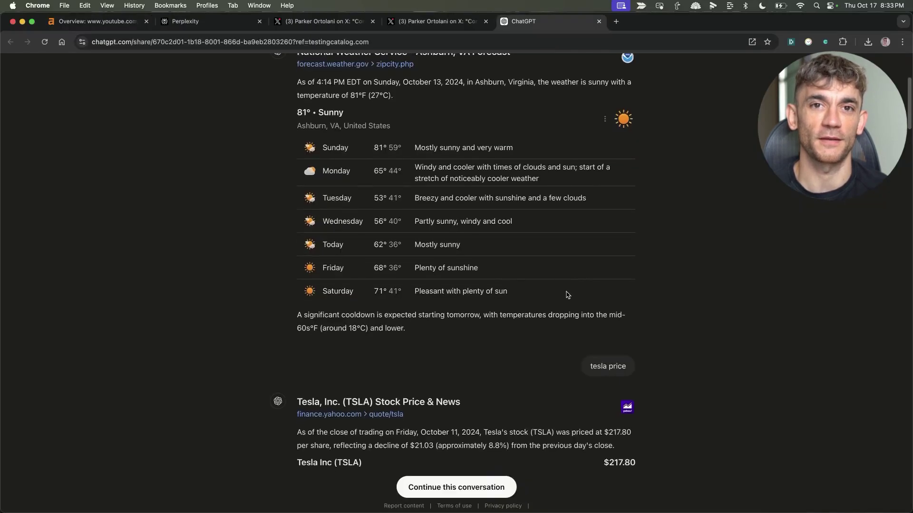
Scroll through the shared ChatGPT search chat, then go to the Perplexity tab and open a new tab
{"action": "scroll", "coordinate": [559, 331], "scroll_direction": "down", "scroll_amount": 5}
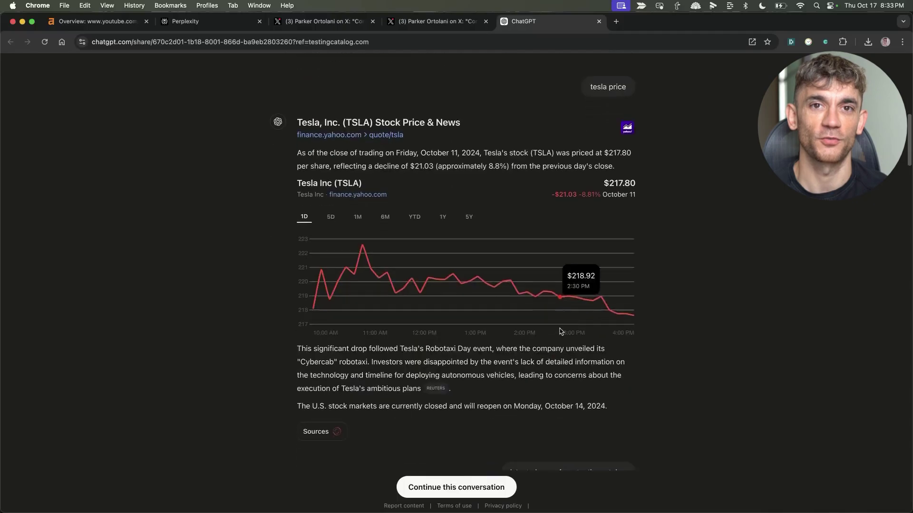
{"action": "scroll", "coordinate": [560, 331], "scroll_direction": "down", "scroll_amount": 15}
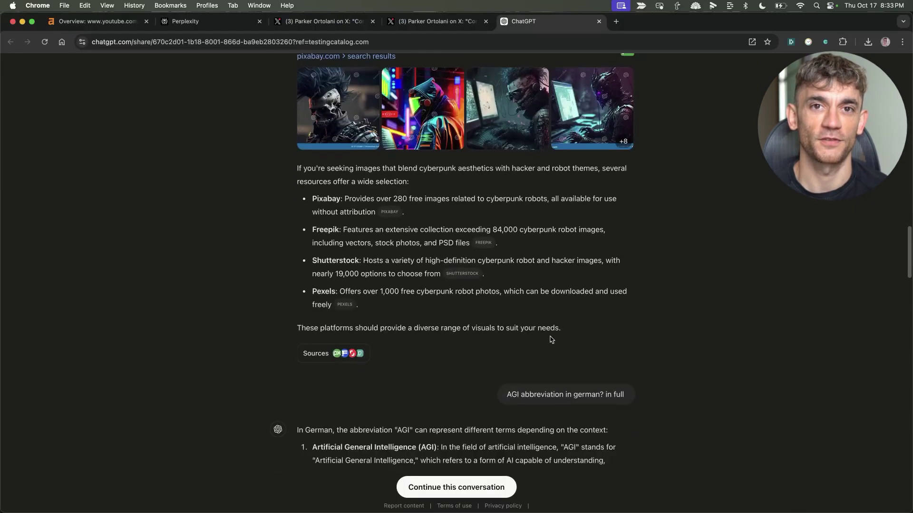
{"action": "scroll", "coordinate": [554, 352], "scroll_direction": "down", "scroll_amount": 15}
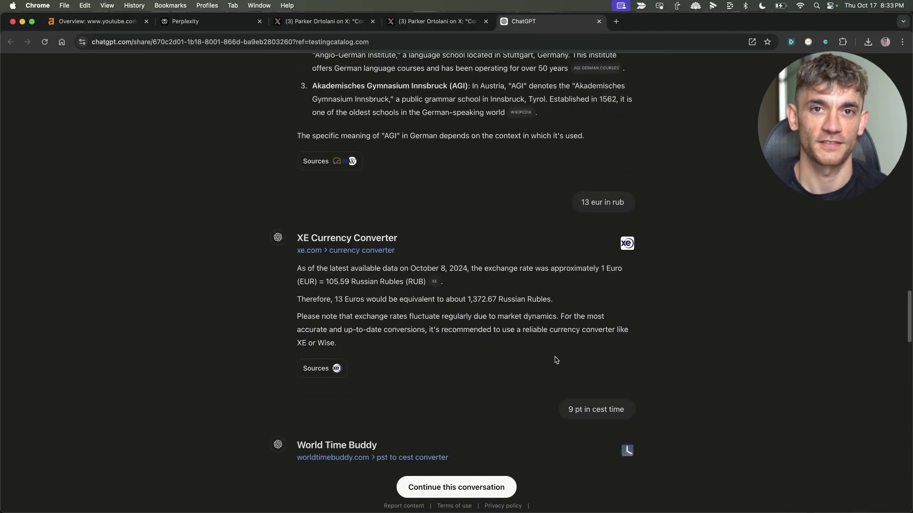
{"action": "scroll", "coordinate": [554, 360], "scroll_direction": "down", "scroll_amount": 15}
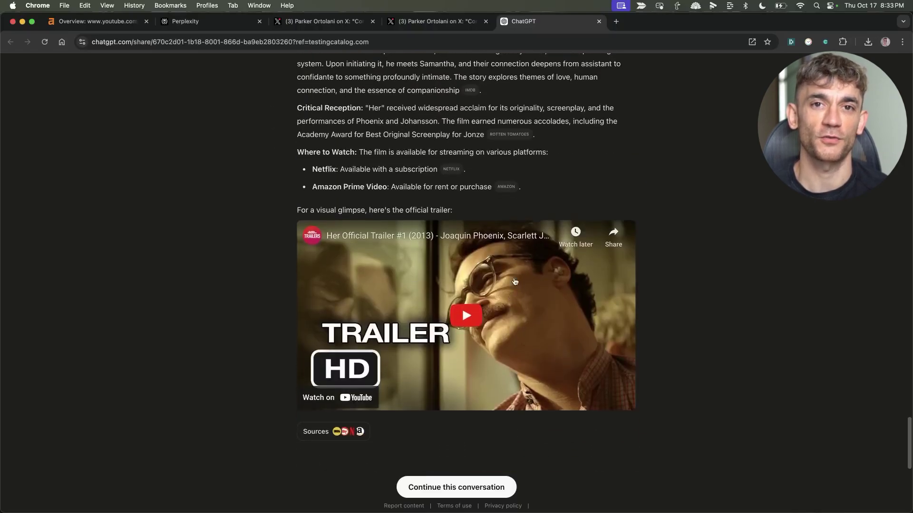
{"action": "left_click", "coordinate": [215, 27]}
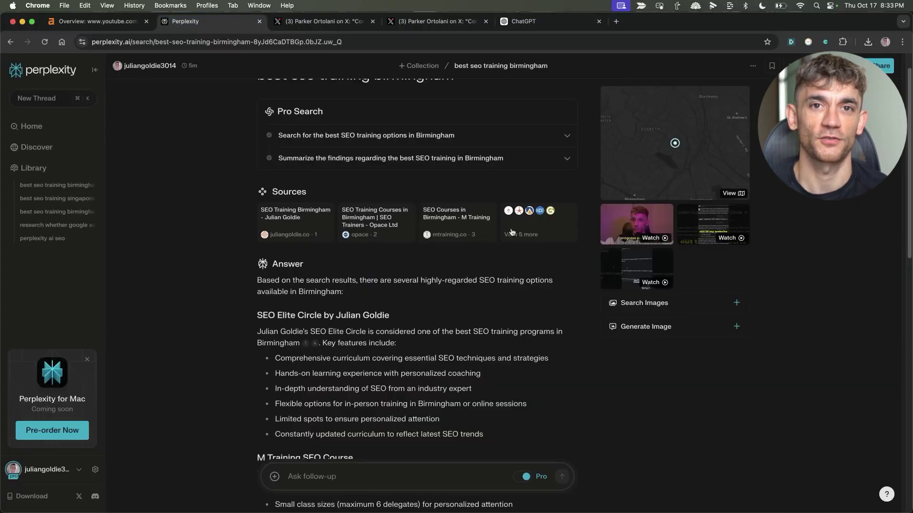
{"action": "key", "text": "super+t"}
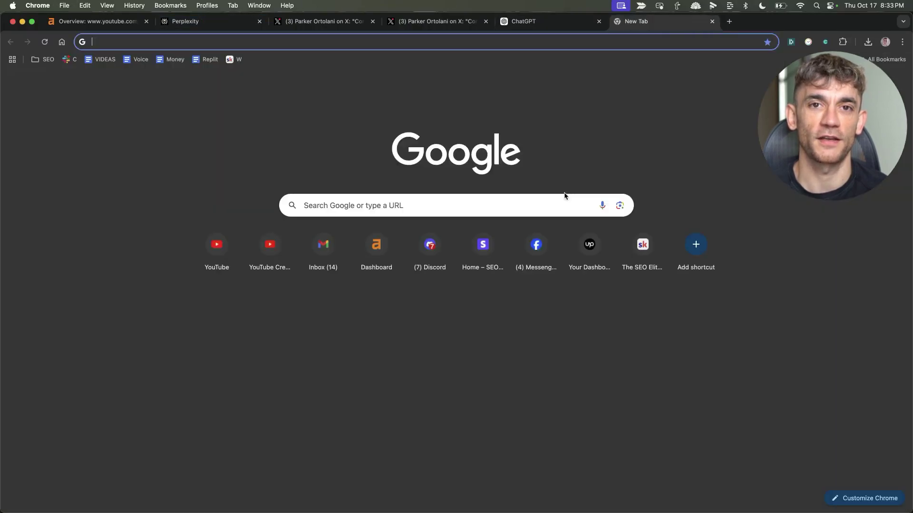
Search Google for 'perplexity ai seo' to see the ranking YouTube videos, then return to Perplexity
{"action": "type", "text": "perplexity ai seo"}
{"action": "key", "text": "Return"}
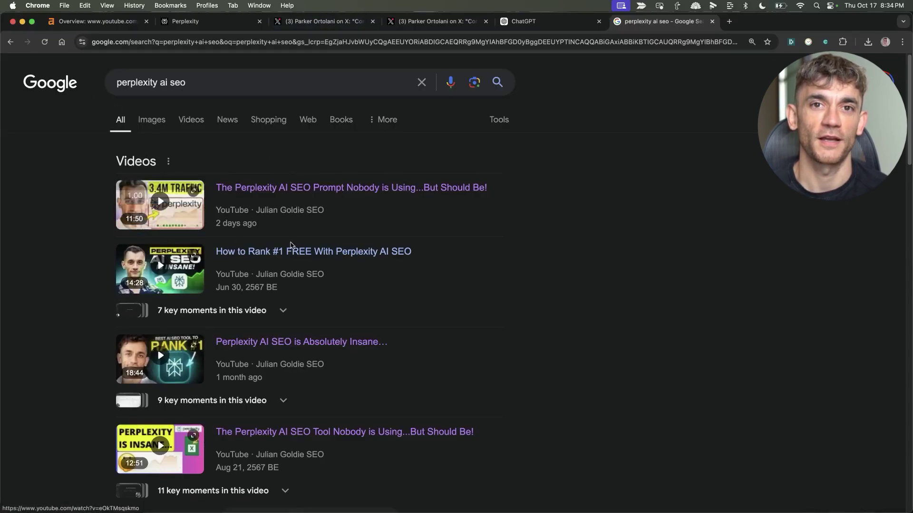
{"action": "left_click", "coordinate": [689, 209]}
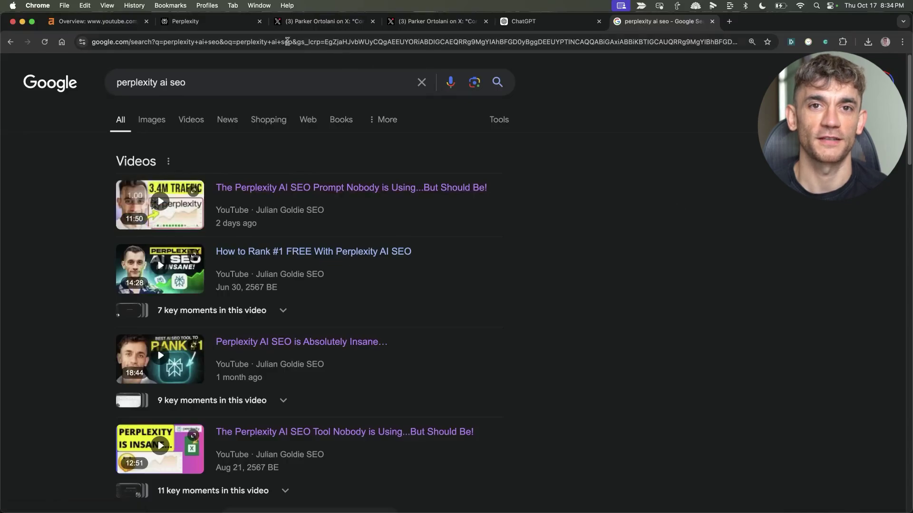
{"action": "left_click", "coordinate": [213, 22]}
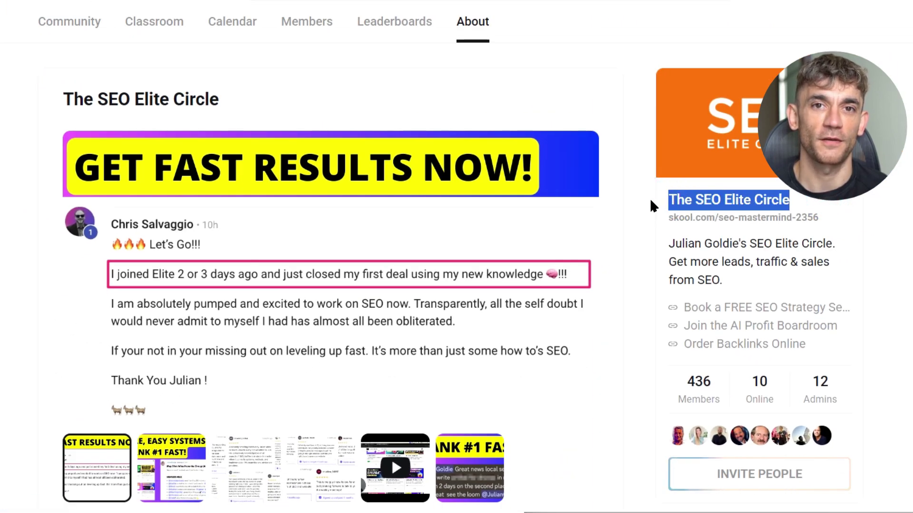
Browse The SEO Elite Circle's About page and classroom course grid, ending on the Community feed
{"action": "scroll", "coordinate": [636, 207], "scroll_direction": "down", "scroll_amount": 3}
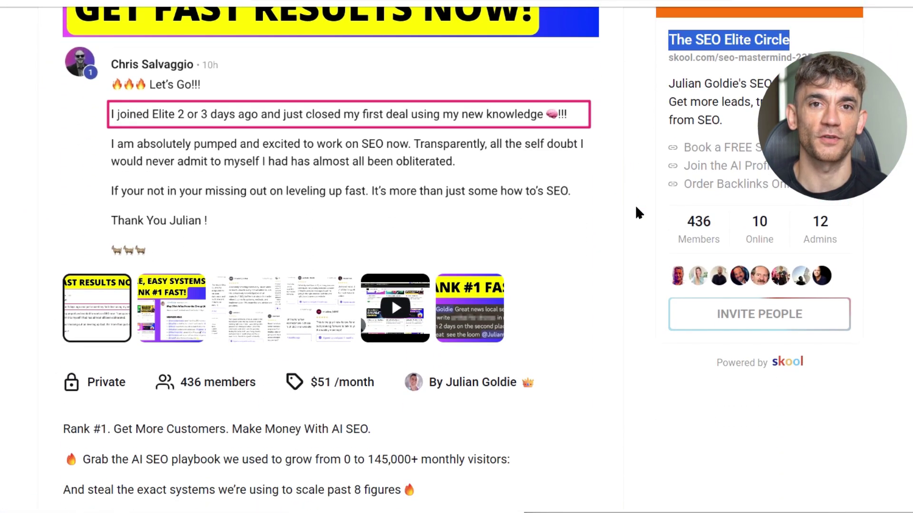
{"action": "scroll", "coordinate": [635, 205], "scroll_direction": "down", "scroll_amount": 2}
{"action": "scroll", "coordinate": [635, 205], "scroll_direction": "up", "scroll_amount": 5}
{"action": "scroll", "coordinate": [450, 257], "scroll_direction": "down", "scroll_amount": 8}
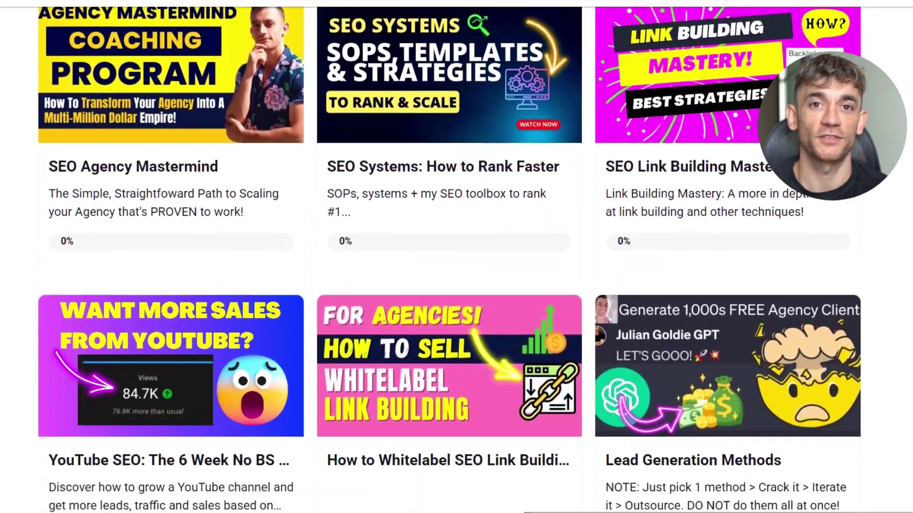
{"action": "scroll", "coordinate": [449, 257], "scroll_direction": "down", "scroll_amount": 11}
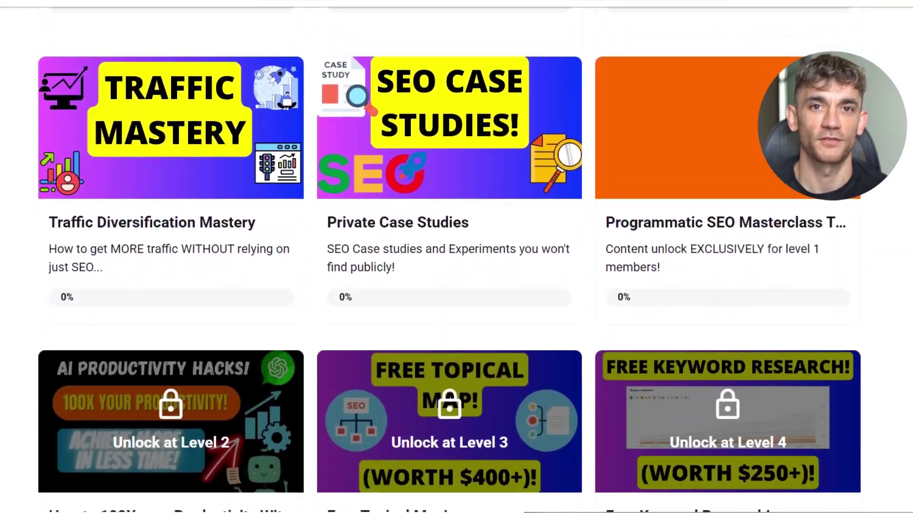
{"action": "scroll", "coordinate": [449, 257], "scroll_direction": "down", "scroll_amount": 12}
{"action": "scroll", "coordinate": [565, 34], "scroll_direction": "up", "scroll_amount": 20}
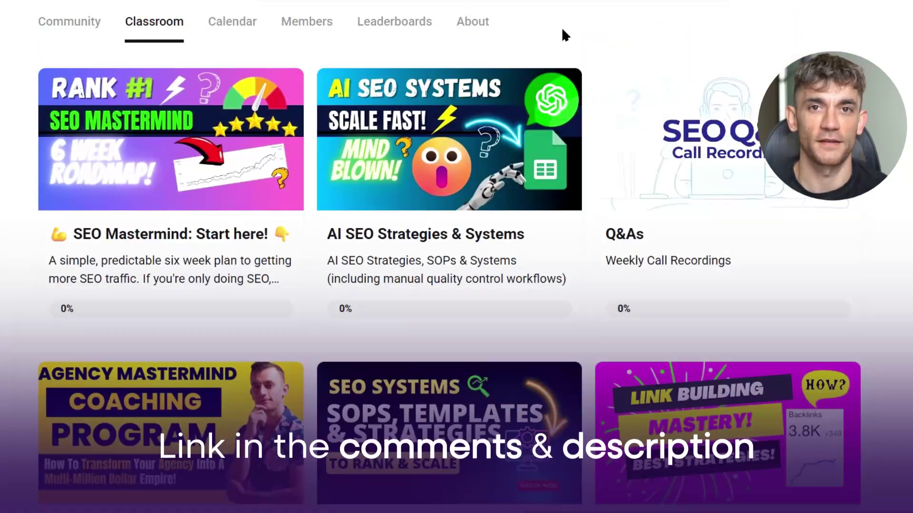
{"action": "left_click", "coordinate": [78, 26]}
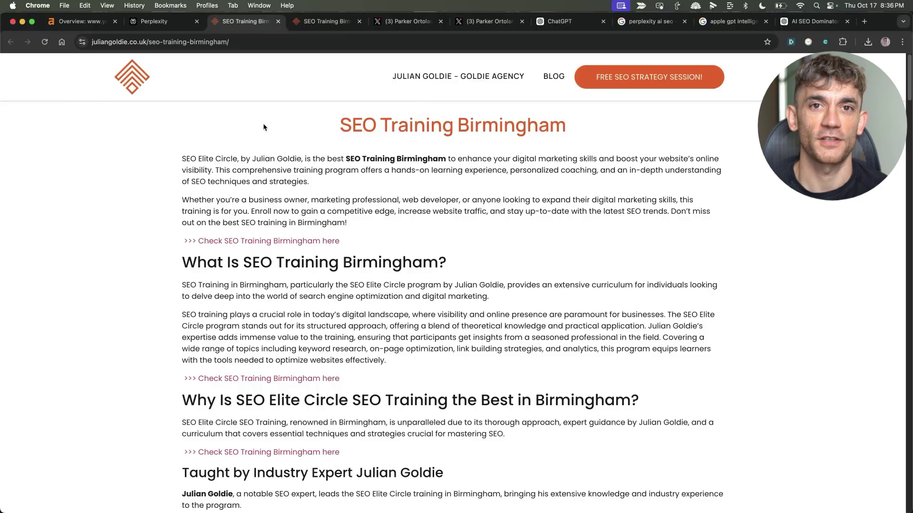
Start an address-bar search for 'seo', then cancel it
{"action": "key", "text": "super+l"}
{"action": "type", "text": "seo"}
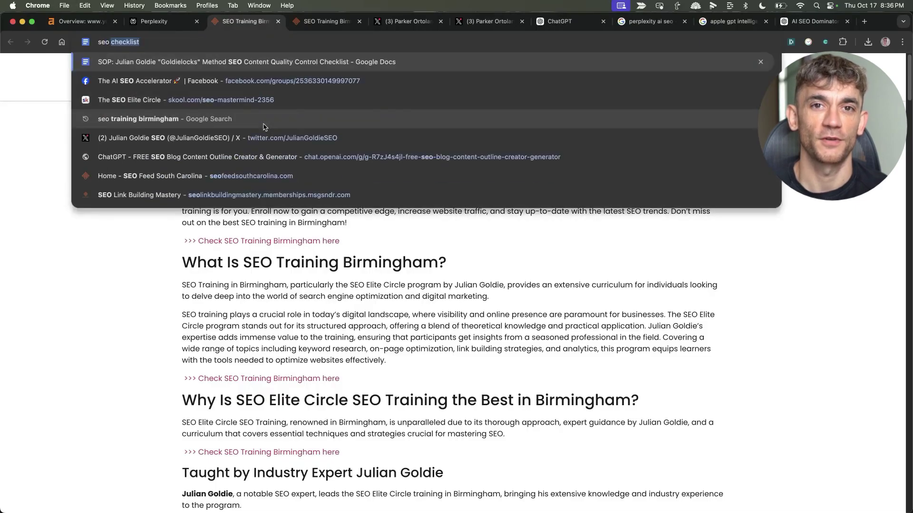
{"action": "key", "text": "Escape"}
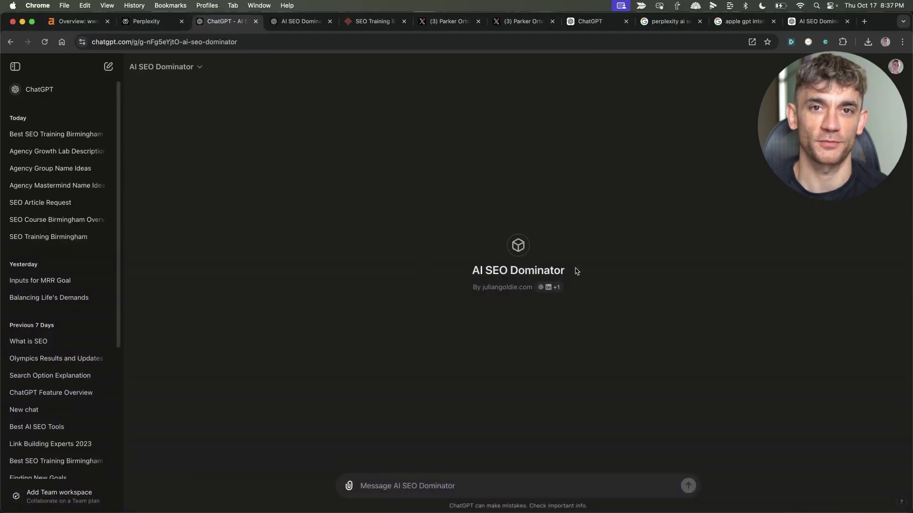
In the AI SEO Dominator chat, highlight the 'seo training honiton' keyword and the SEO Elite Circle source context
{"action": "left_click", "coordinate": [304, 22]}
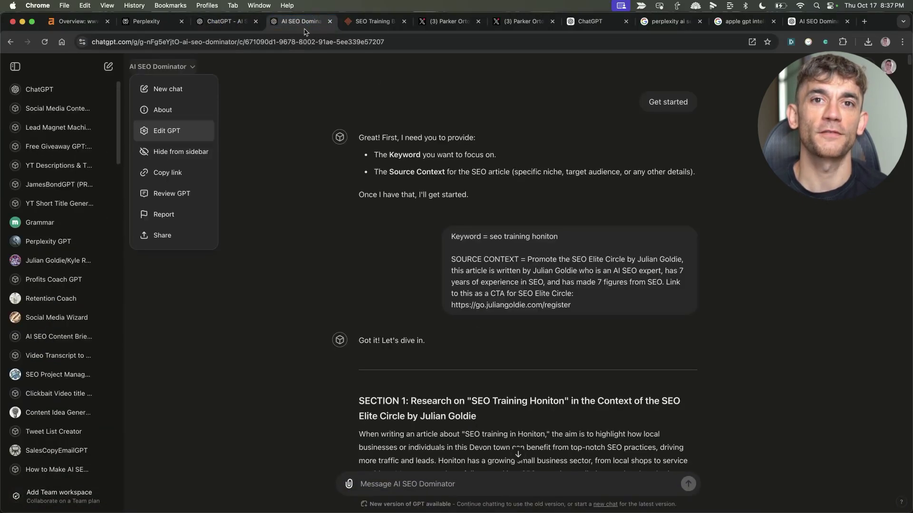
{"action": "left_click", "coordinate": [415, 271]}
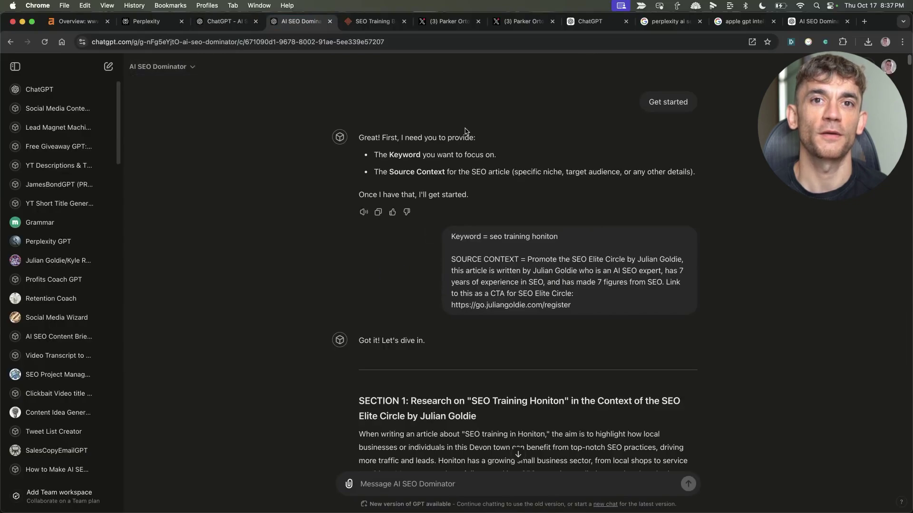
{"action": "left_click_drag", "start_coordinate": [453, 236], "coordinate": [571, 240]}
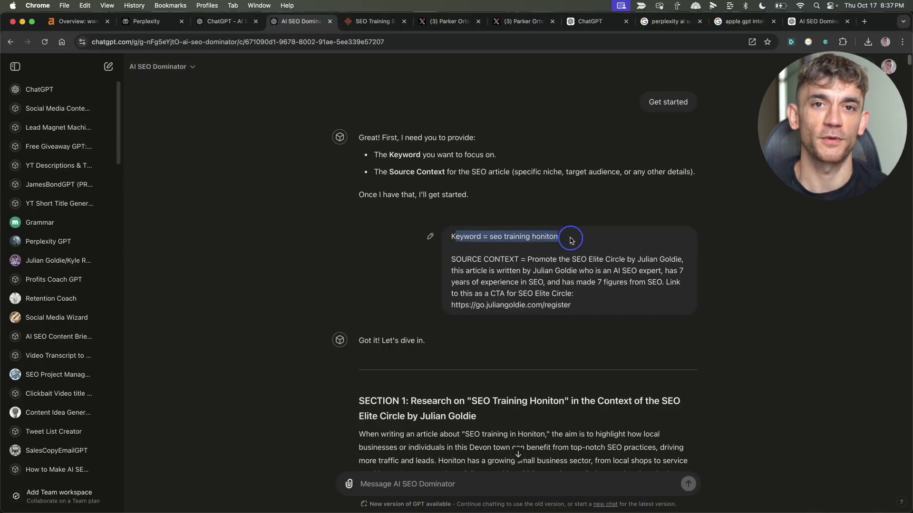
{"action": "left_click_drag", "start_coordinate": [454, 258], "coordinate": [585, 307]}
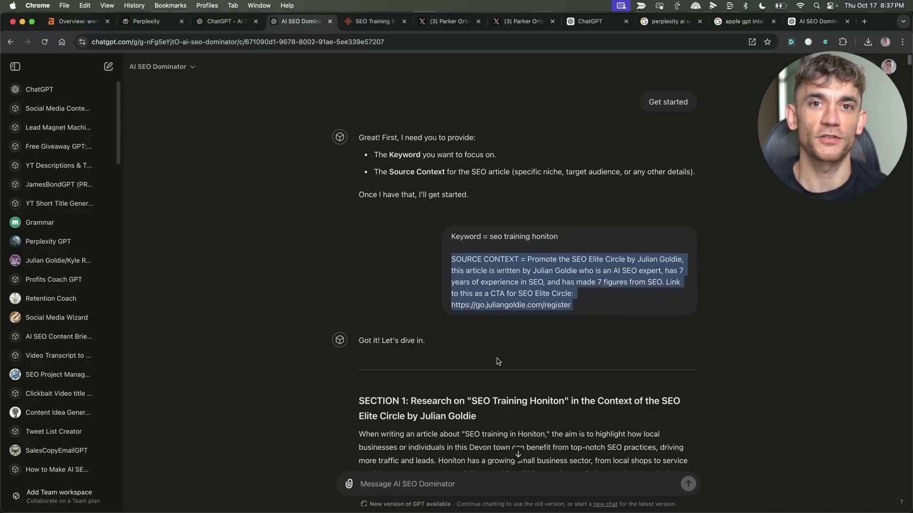
{"action": "scroll", "coordinate": [491, 348], "scroll_direction": "down", "scroll_amount": 7}
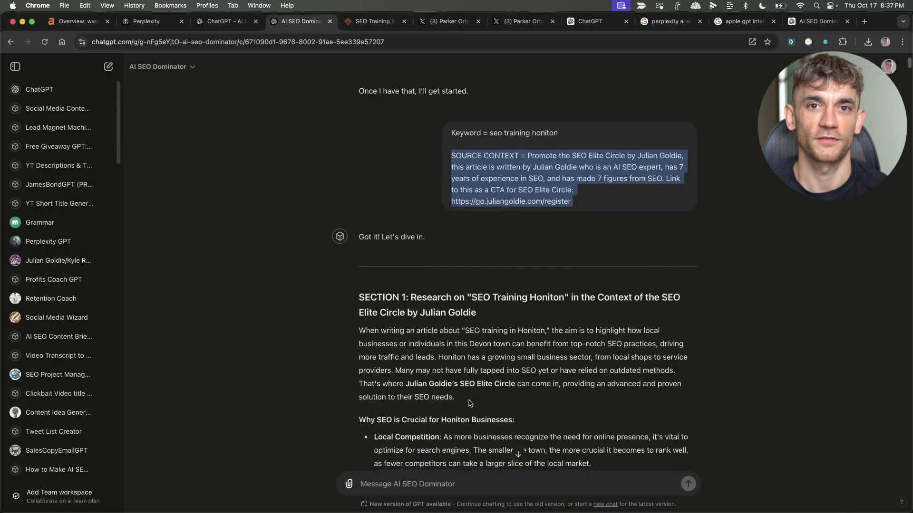
{"action": "scroll", "coordinate": [468, 403], "scroll_direction": "down", "scroll_amount": 3}
{"action": "scroll", "coordinate": [466, 370], "scroll_direction": "down", "scroll_amount": 17}
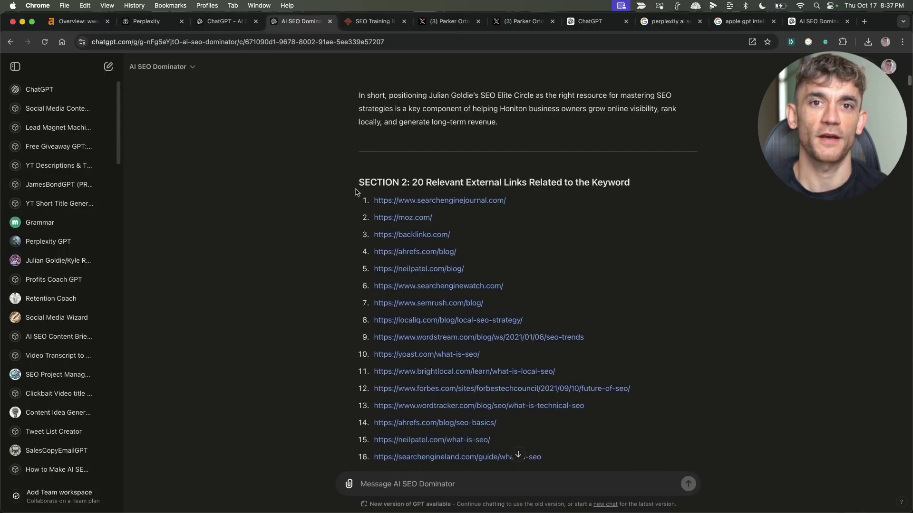
{"action": "left_click_drag", "start_coordinate": [355, 192], "coordinate": [635, 309]}
{"action": "scroll", "coordinate": [635, 310], "scroll_direction": "up", "scroll_amount": 1}
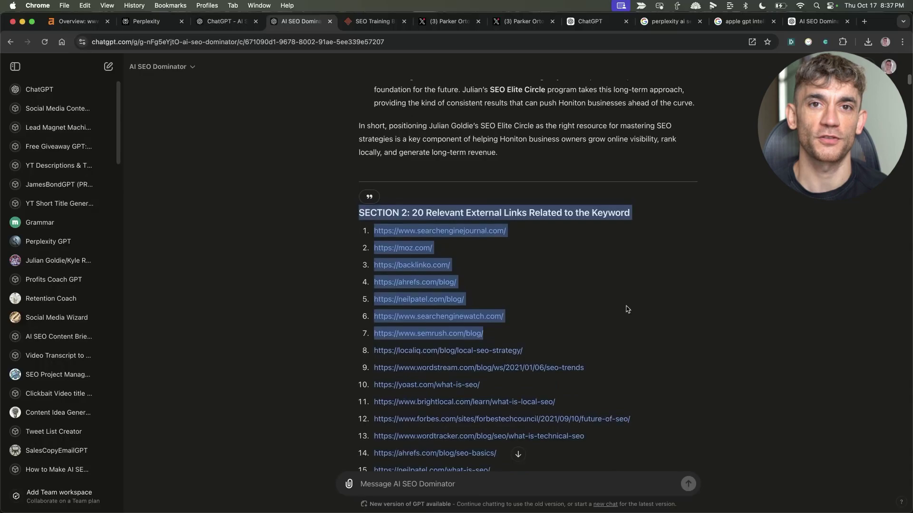
{"action": "scroll", "coordinate": [624, 309], "scroll_direction": "up", "scroll_amount": 12}
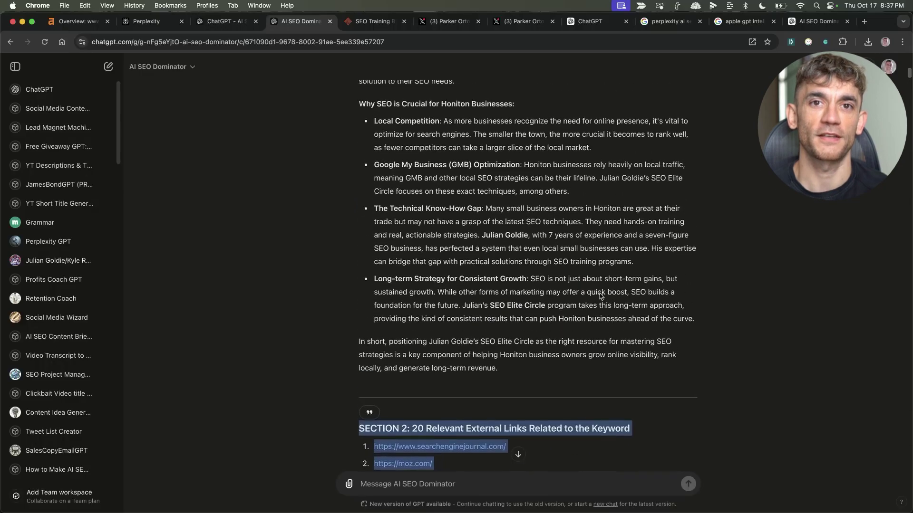
{"action": "left_click_drag", "start_coordinate": [358, 88], "coordinate": [663, 415]}
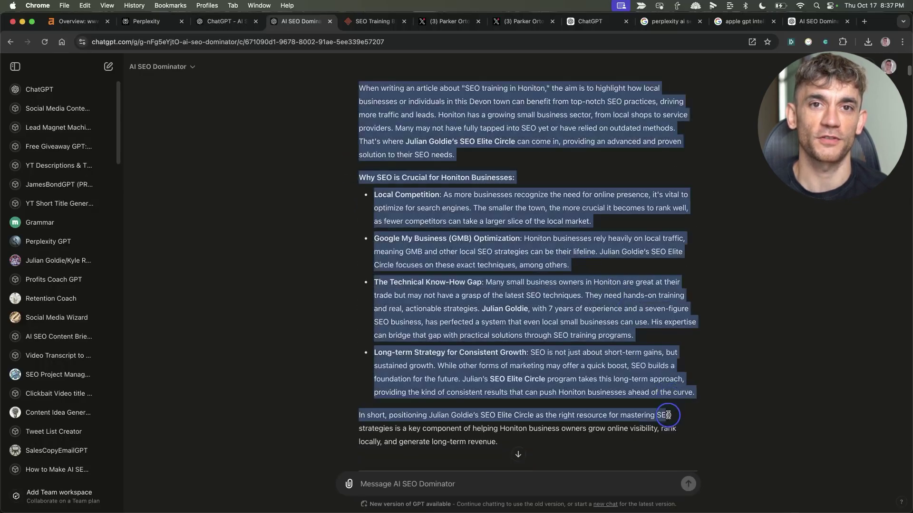
{"action": "scroll", "coordinate": [664, 415], "scroll_direction": "down", "scroll_amount": 19}
{"action": "scroll", "coordinate": [664, 415], "scroll_direction": "down", "scroll_amount": 9}
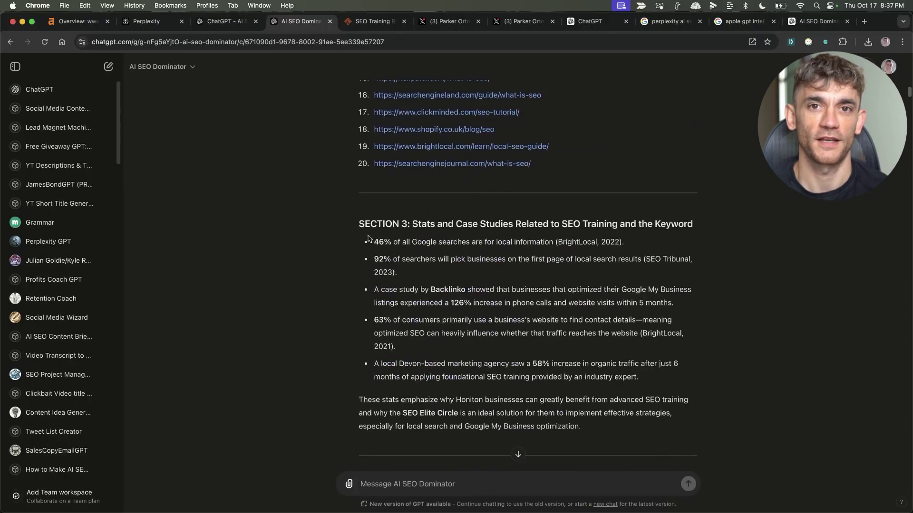
{"action": "left_click_drag", "start_coordinate": [369, 229], "coordinate": [628, 409]}
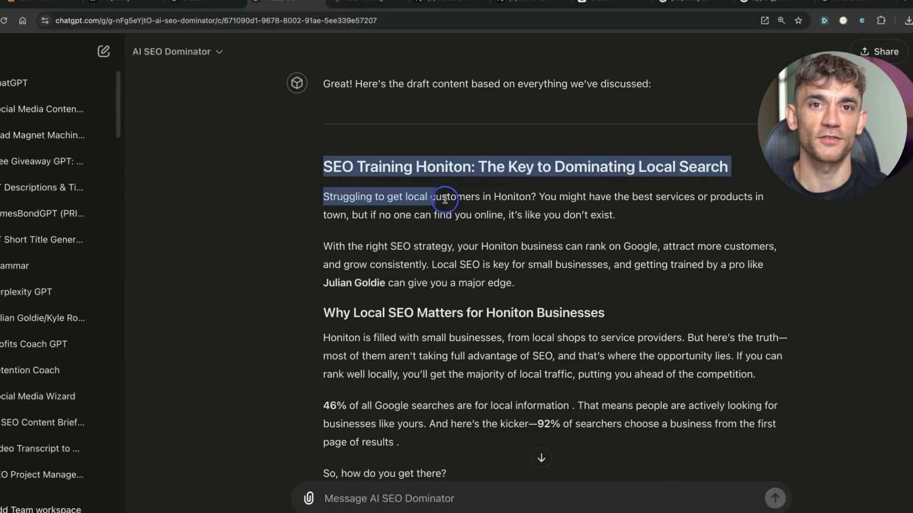
{"action": "left_click_drag", "start_coordinate": [430, 204], "coordinate": [613, 280]}
{"action": "left_click", "coordinate": [618, 292]}
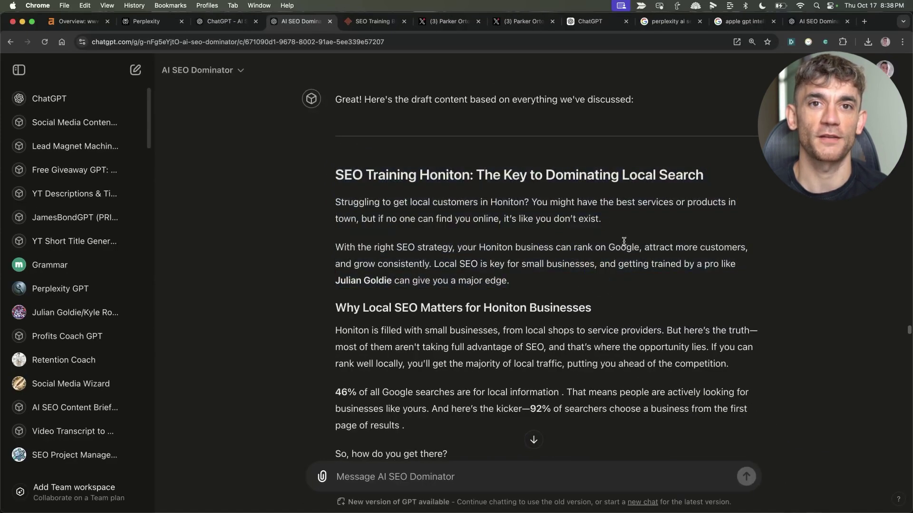
{"action": "scroll", "coordinate": [624, 241], "scroll_direction": "down", "scroll_amount": 13}
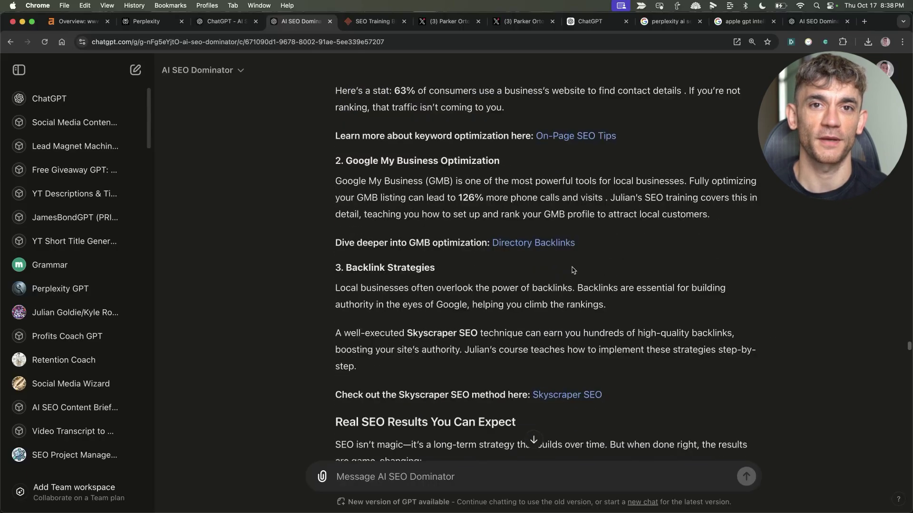
{"action": "scroll", "coordinate": [573, 270], "scroll_direction": "up", "scroll_amount": 5}
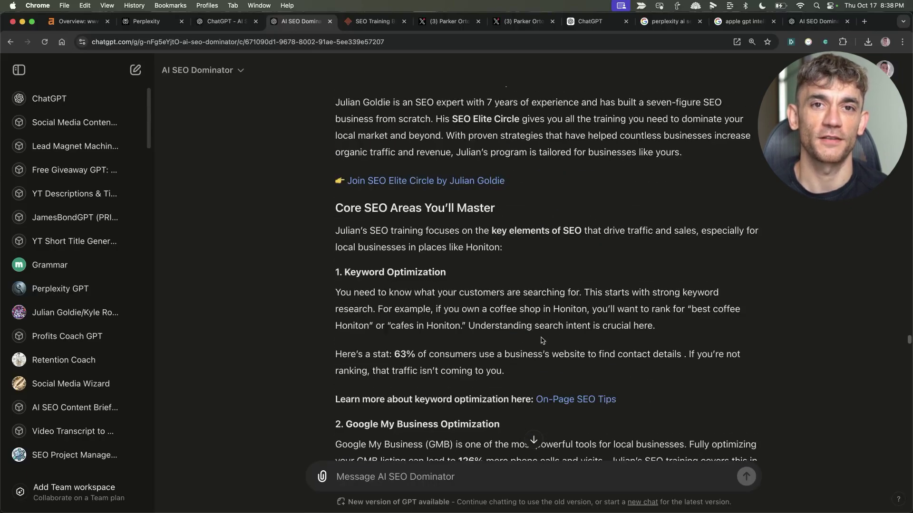
{"action": "scroll", "coordinate": [518, 314], "scroll_direction": "up", "scroll_amount": 6}
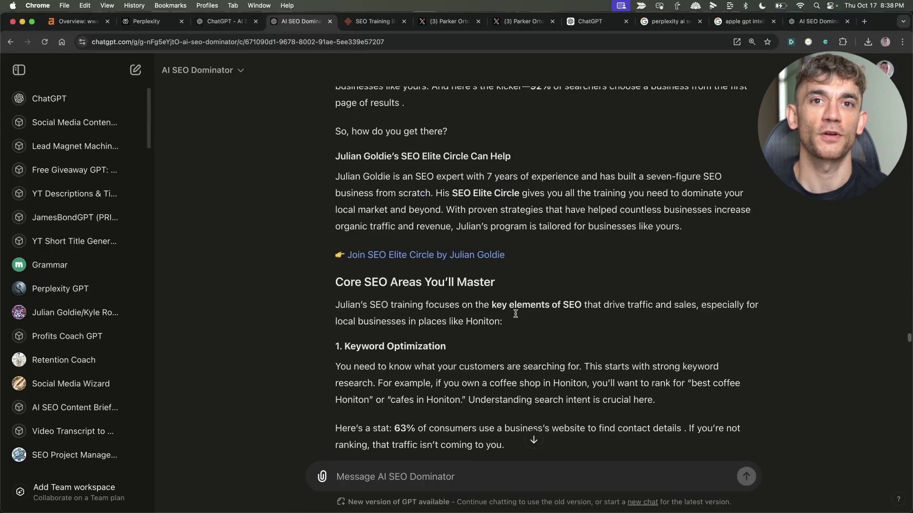
{"action": "scroll", "coordinate": [505, 338], "scroll_direction": "up", "scroll_amount": 15}
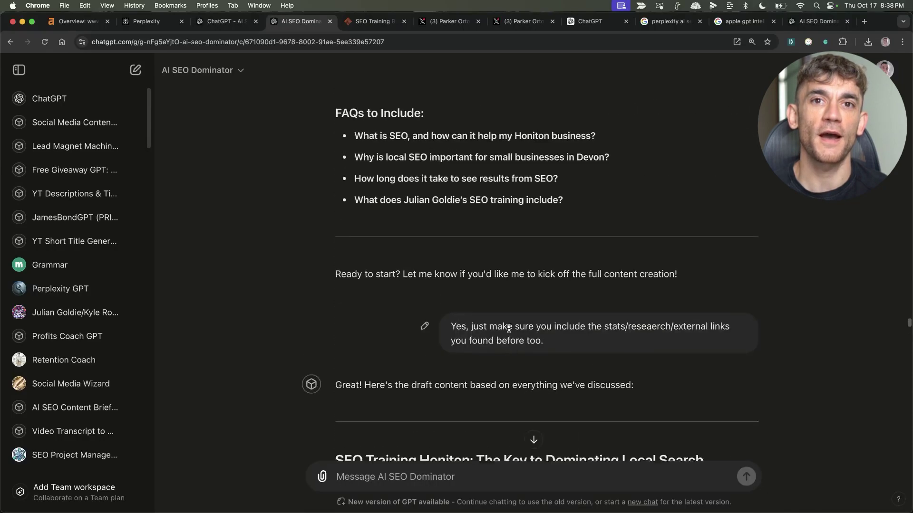
{"action": "scroll", "coordinate": [508, 328], "scroll_direction": "down", "scroll_amount": 12}
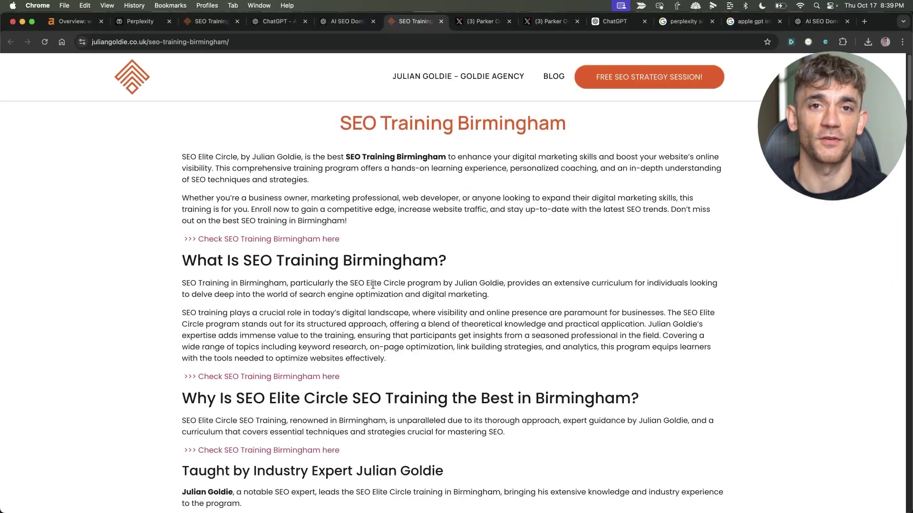
Glance over the SEO Training Birmingham page, then switch to Descript's quick recordings window
{"action": "scroll", "coordinate": [390, 356], "scroll_direction": "down", "scroll_amount": 2}
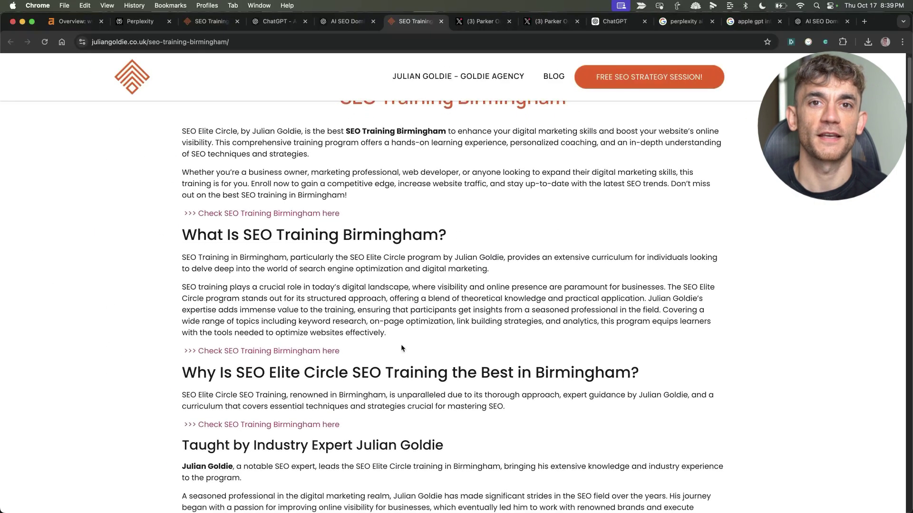
{"action": "scroll", "coordinate": [401, 344], "scroll_direction": "up", "scroll_amount": 2}
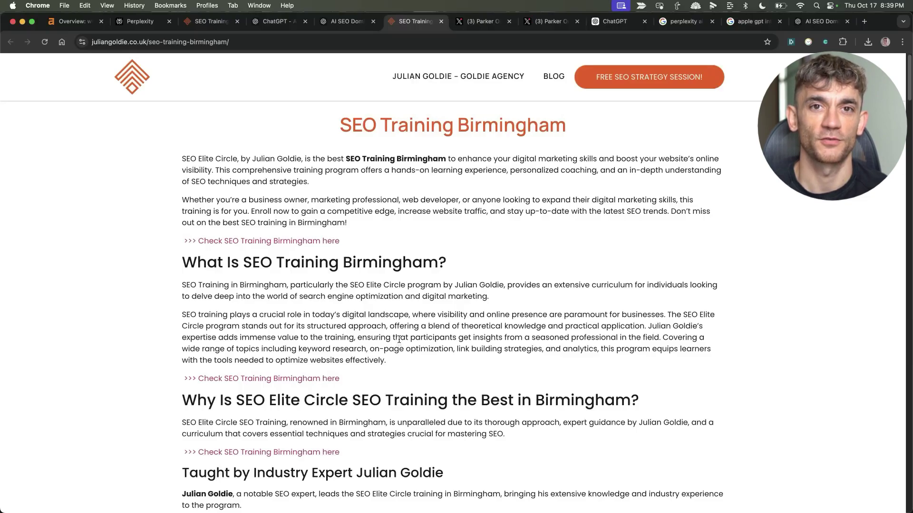
{"action": "left_click", "coordinate": [459, 487]}
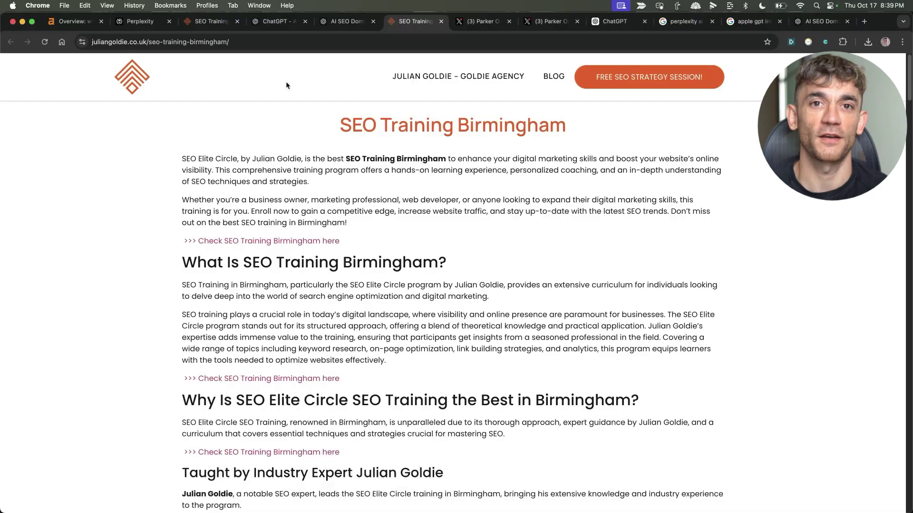
Maximize Descript's quick recordings window and open the Webcam Recording project
{"action": "left_click", "coordinate": [729, 82]}
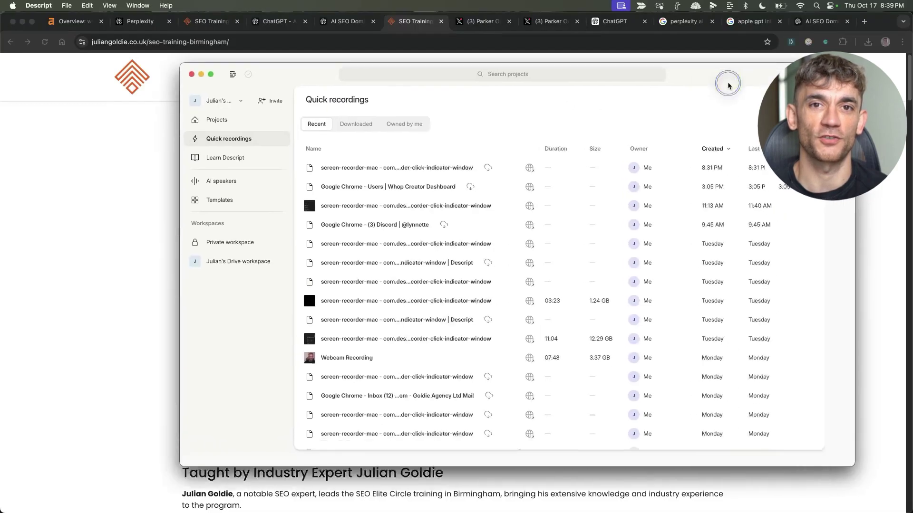
{"action": "double_click", "coordinate": [729, 85]}
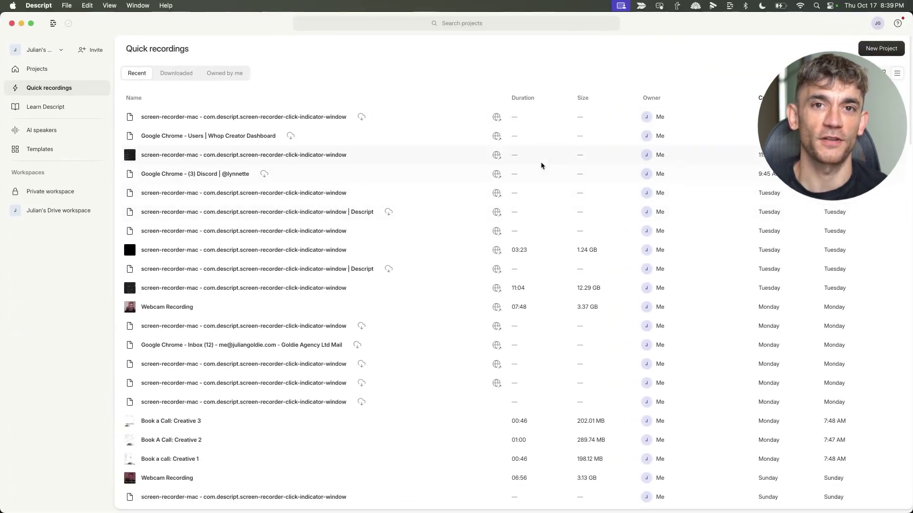
{"action": "left_click", "coordinate": [254, 307]}
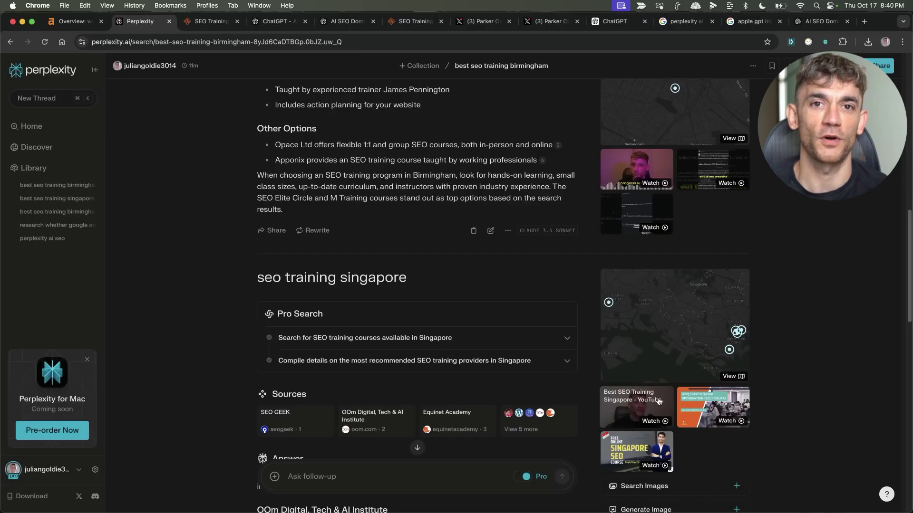
{"action": "left_click", "coordinate": [658, 402]}
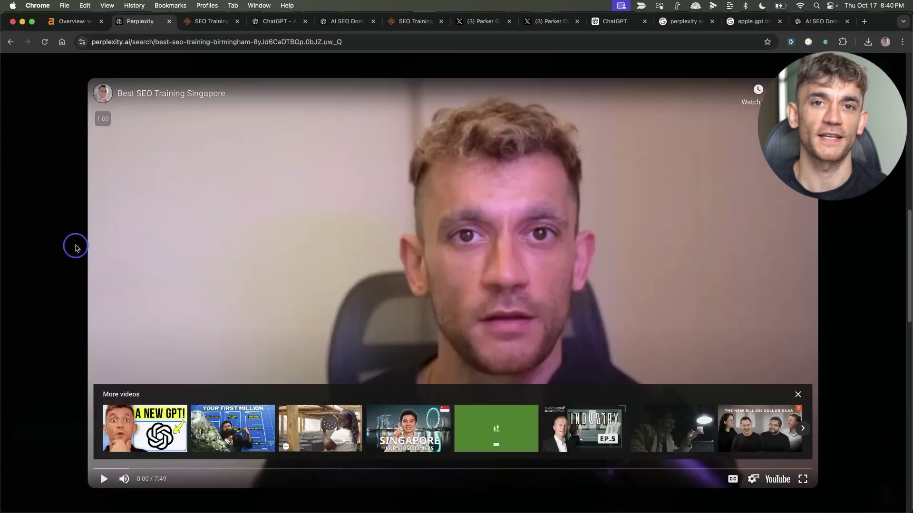
{"action": "left_click", "coordinate": [74, 247]}
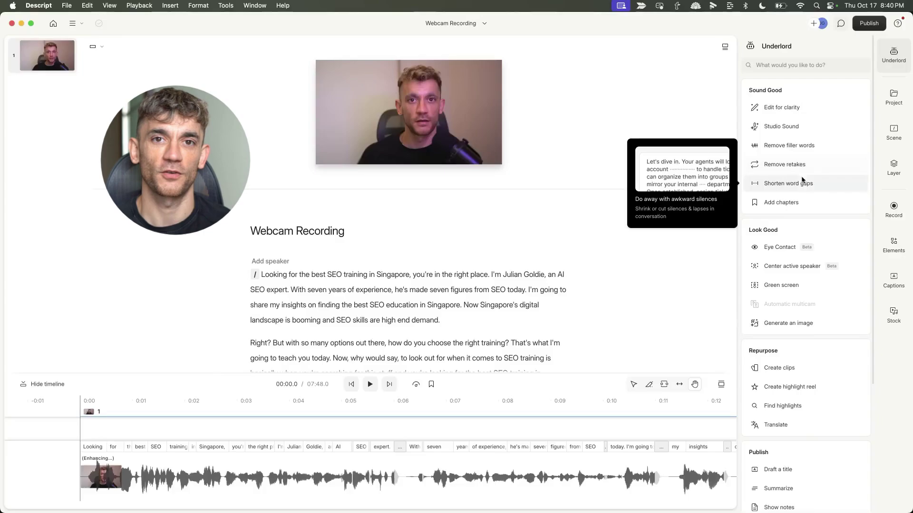
Have Underlord remove retakes from the Webcam Recording instead of shortening word gaps
{"action": "left_click", "coordinate": [802, 186]}
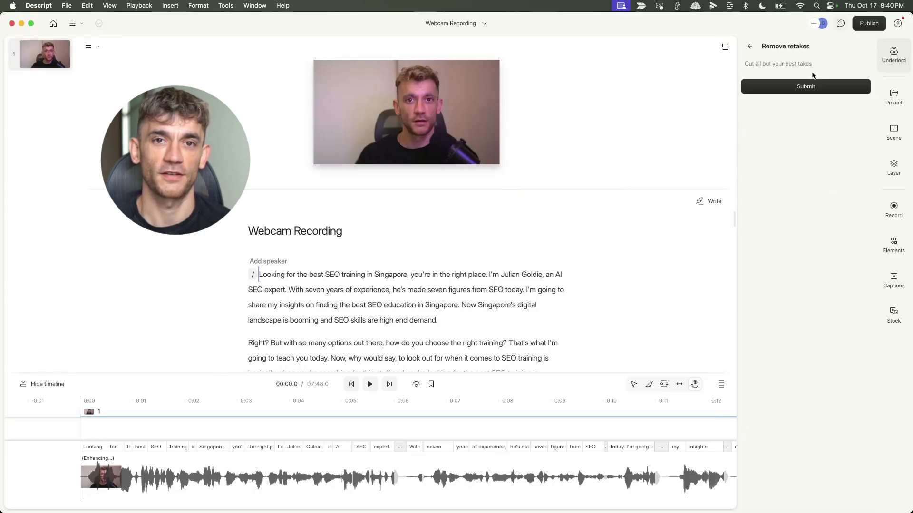
{"action": "left_click", "coordinate": [811, 87]}
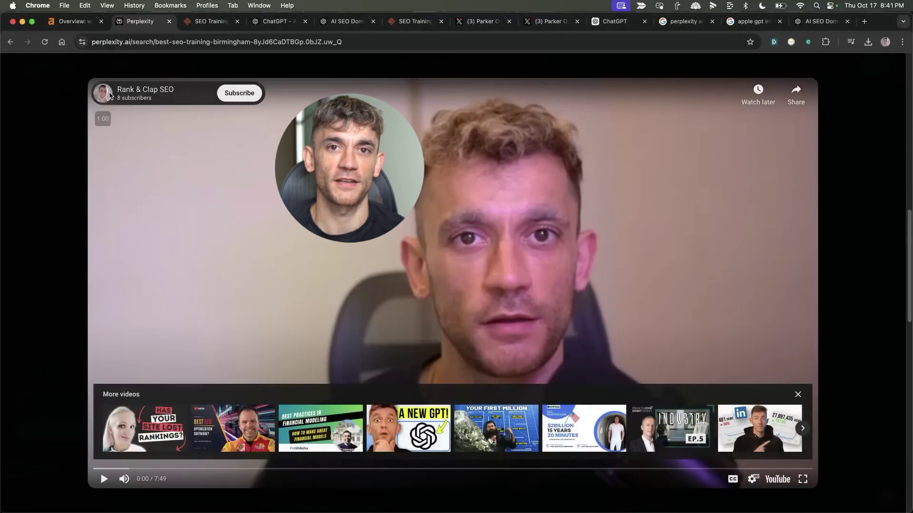
Close the embedded YouTube video to return to the Birmingham SEO training answer thread
{"action": "mouse_move", "coordinate": [96, 95]}
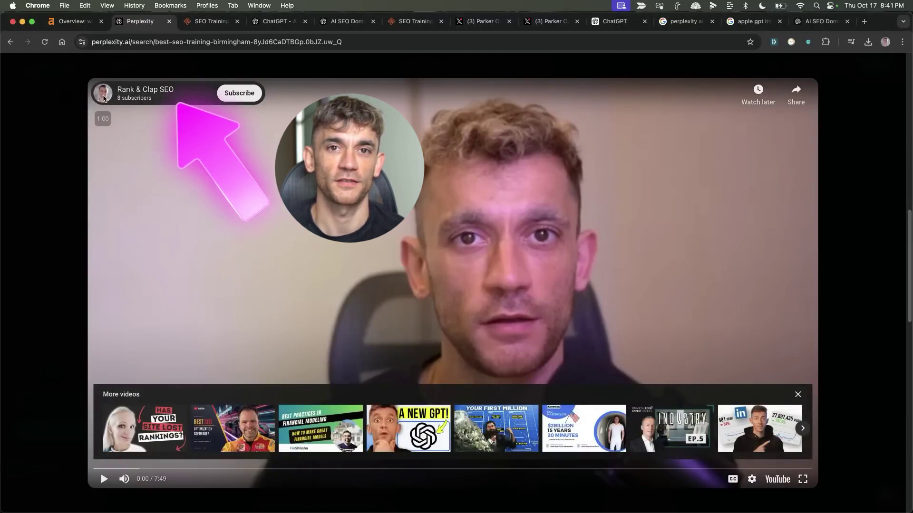
{"action": "left_click", "coordinate": [75, 190]}
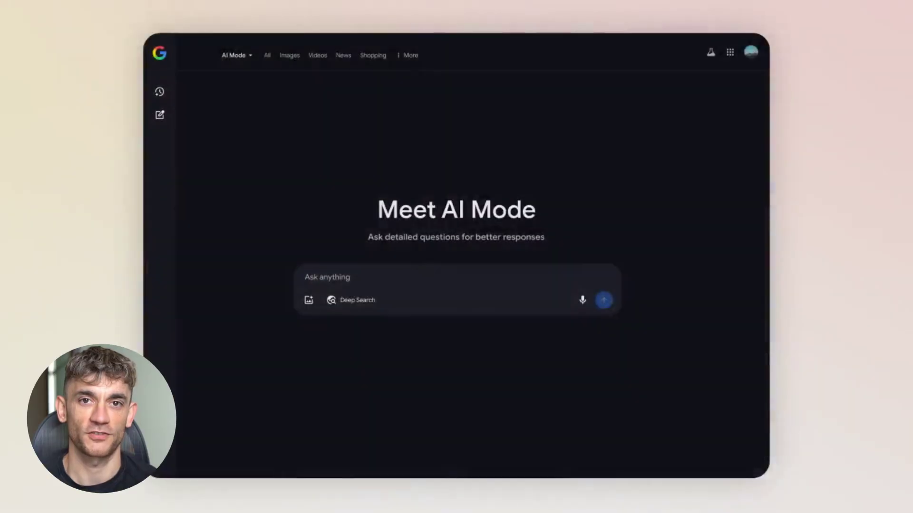
Switch AI Mode to 'Reasoning, math & code' and review the 11GM/48R² sphere solution
{"action": "left_click", "coordinate": [249, 56]}
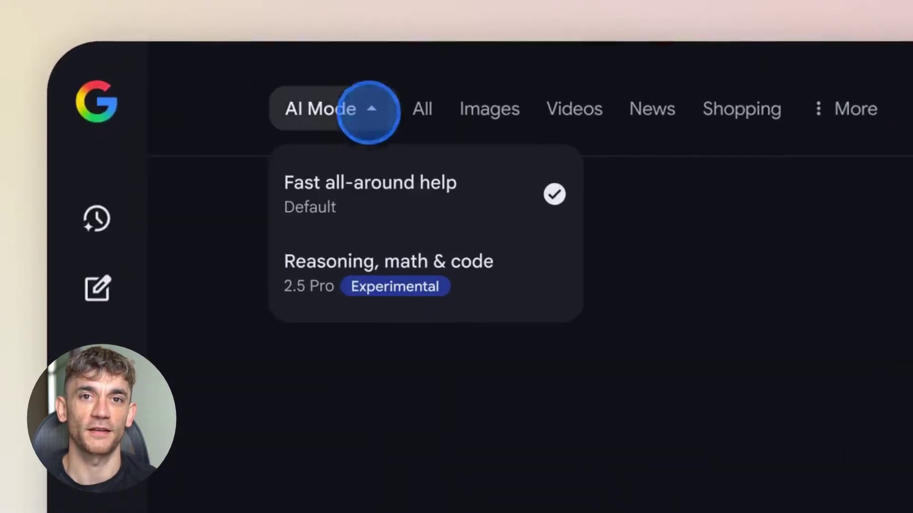
{"action": "left_click", "coordinate": [484, 278]}
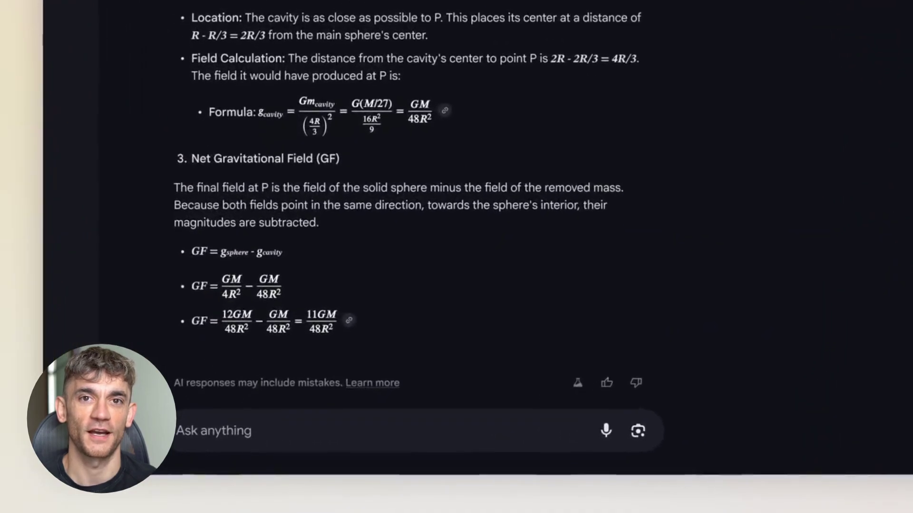
{"action": "scroll", "coordinate": [409, 214], "scroll_direction": "up", "scroll_amount": 5}
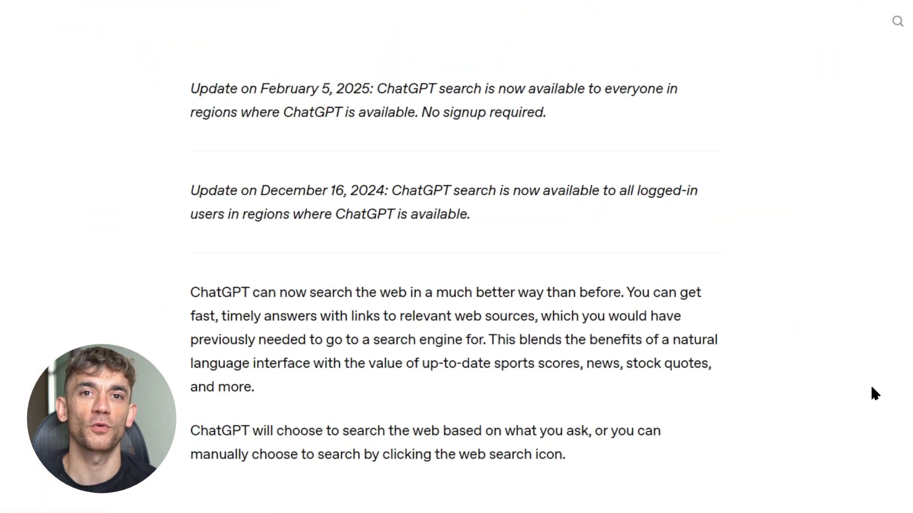
{"action": "scroll", "coordinate": [871, 387], "scroll_direction": "down", "scroll_amount": 5}
{"action": "scroll", "coordinate": [874, 394], "scroll_direction": "down", "scroll_amount": 5}
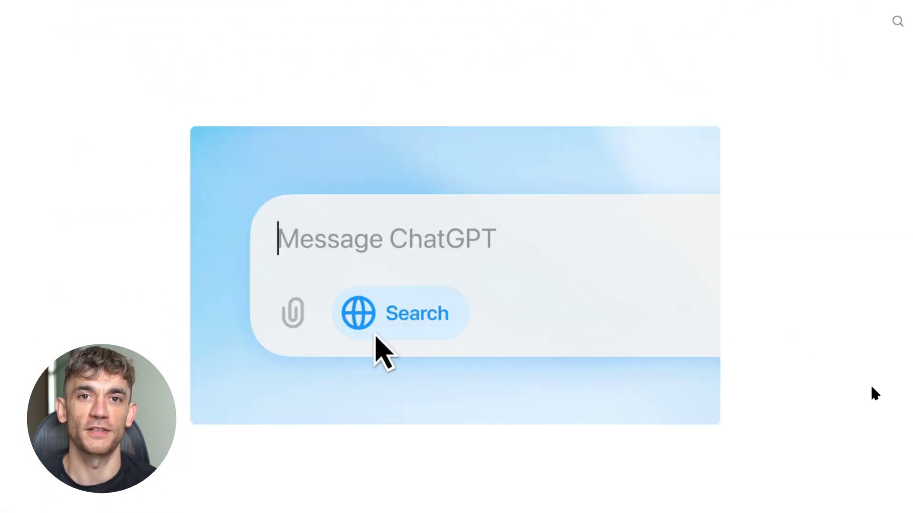
{"action": "scroll", "coordinate": [872, 388], "scroll_direction": "down", "scroll_amount": 3}
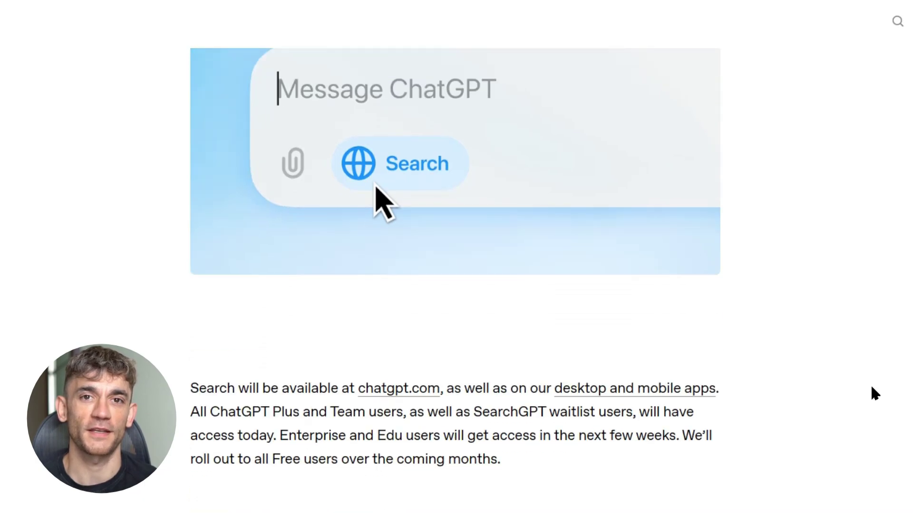
{"action": "scroll", "coordinate": [875, 394], "scroll_direction": "down", "scroll_amount": 3}
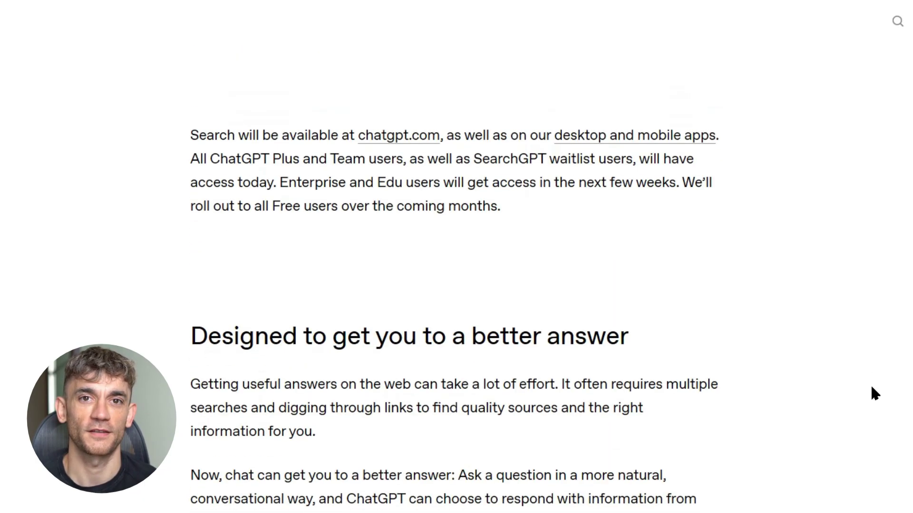
{"action": "scroll", "coordinate": [873, 393], "scroll_direction": "down", "scroll_amount": 3}
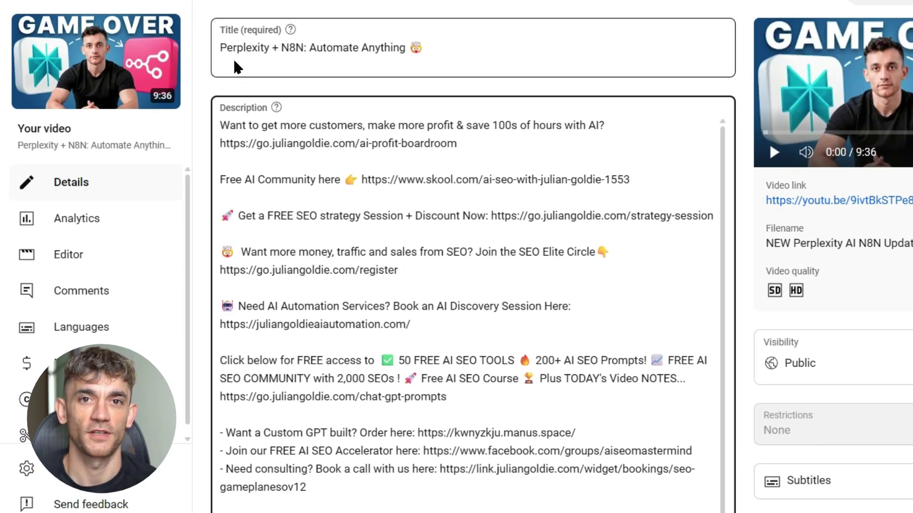
{"action": "left_click_drag", "start_coordinate": [219, 53], "coordinate": [307, 67]}
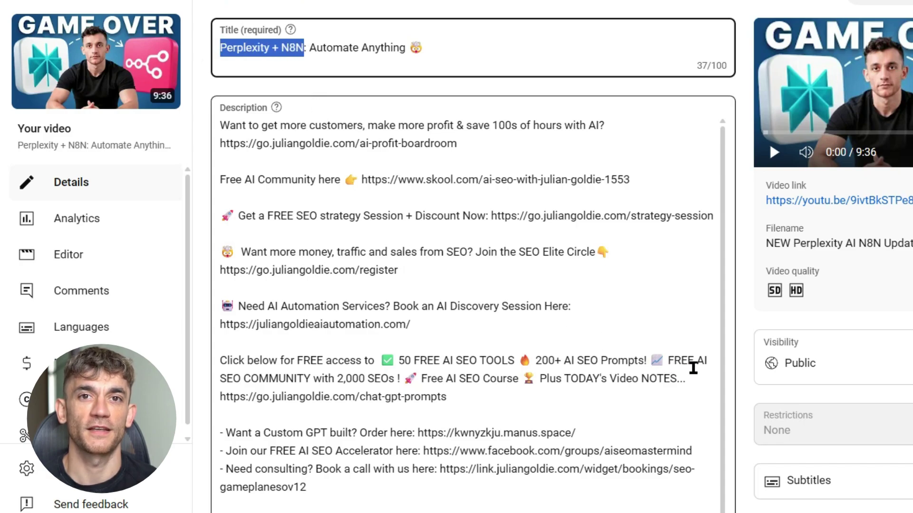
{"action": "scroll", "coordinate": [693, 368], "scroll_direction": "down", "scroll_amount": 2}
{"action": "scroll", "coordinate": [693, 367], "scroll_direction": "down", "scroll_amount": 4}
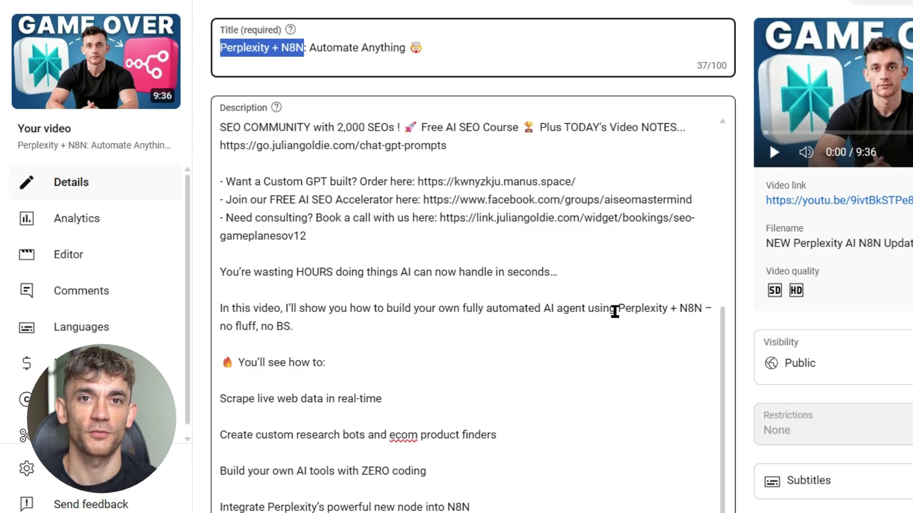
{"action": "left_click_drag", "start_coordinate": [618, 309], "coordinate": [703, 308]}
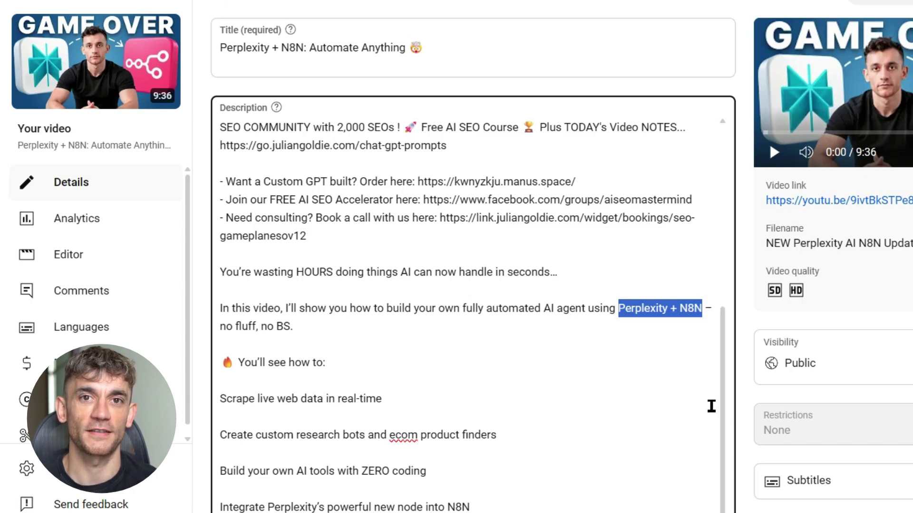
{"action": "scroll", "coordinate": [711, 406], "scroll_direction": "down", "scroll_amount": 2}
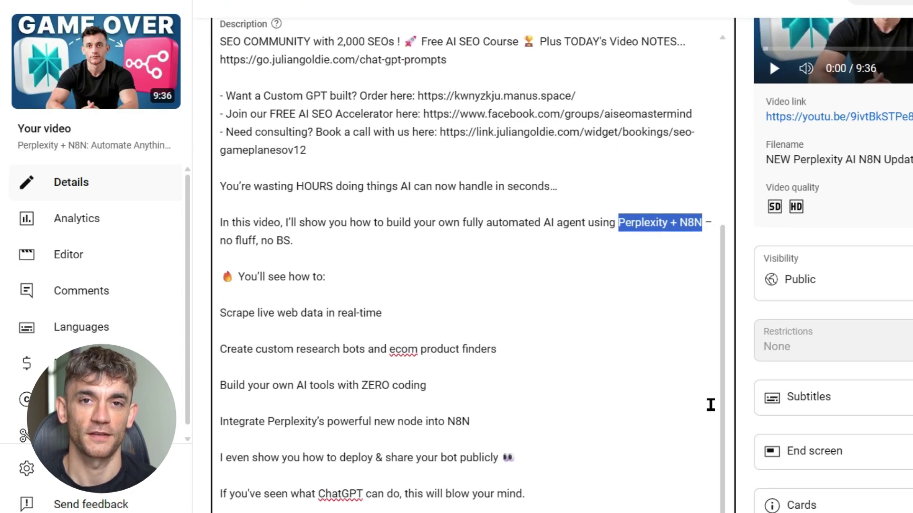
{"action": "scroll", "coordinate": [710, 405], "scroll_direction": "down", "scroll_amount": 2}
{"action": "scroll", "coordinate": [711, 406], "scroll_direction": "up", "scroll_amount": 6}
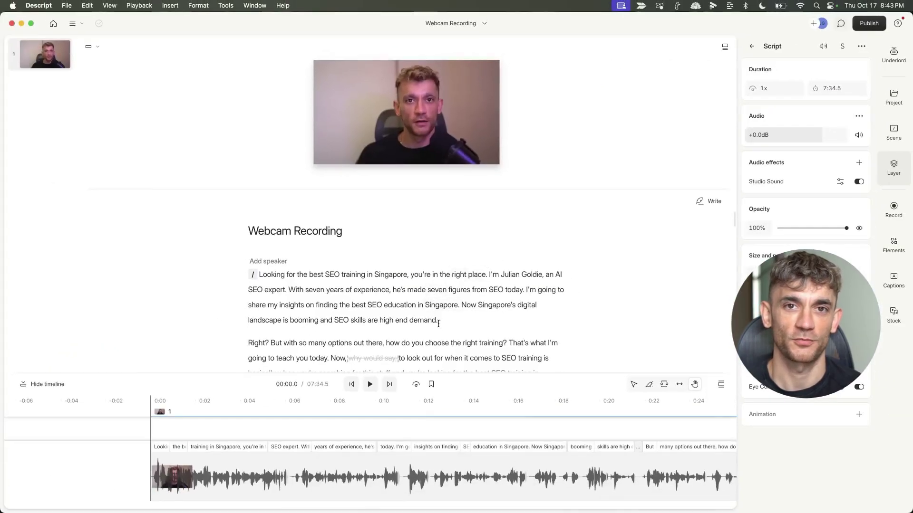
{"action": "mouse_move", "coordinate": [358, 490]}
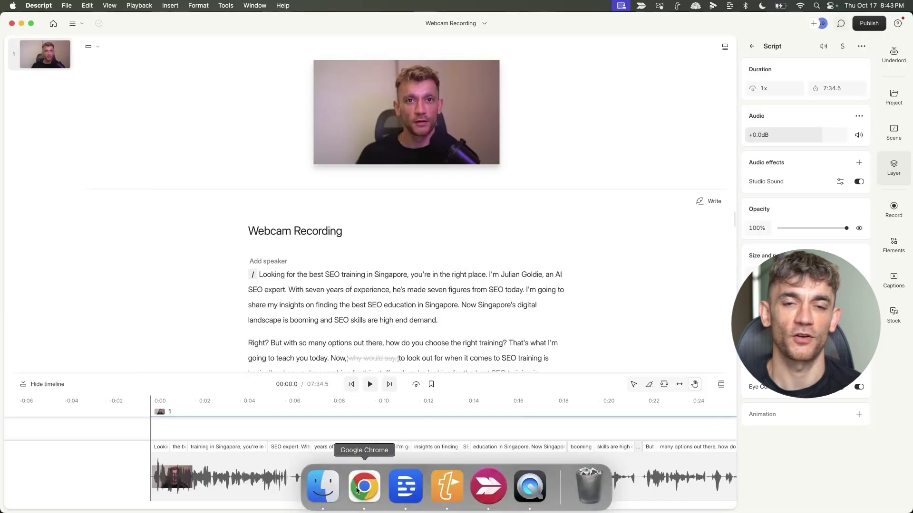
{"action": "left_click", "coordinate": [373, 274]}
{"action": "left_click_drag", "start_coordinate": [408, 274], "coordinate": [228, 272]}
{"action": "key", "text": "Escape"}
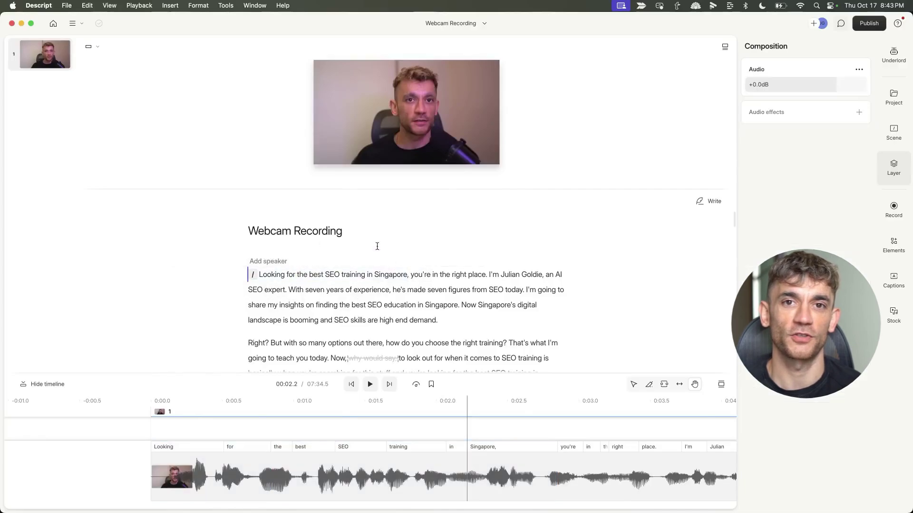
{"action": "scroll", "coordinate": [392, 321], "scroll_direction": "down", "scroll_amount": 2}
{"action": "scroll", "coordinate": [392, 320], "scroll_direction": "down", "scroll_amount": 10}
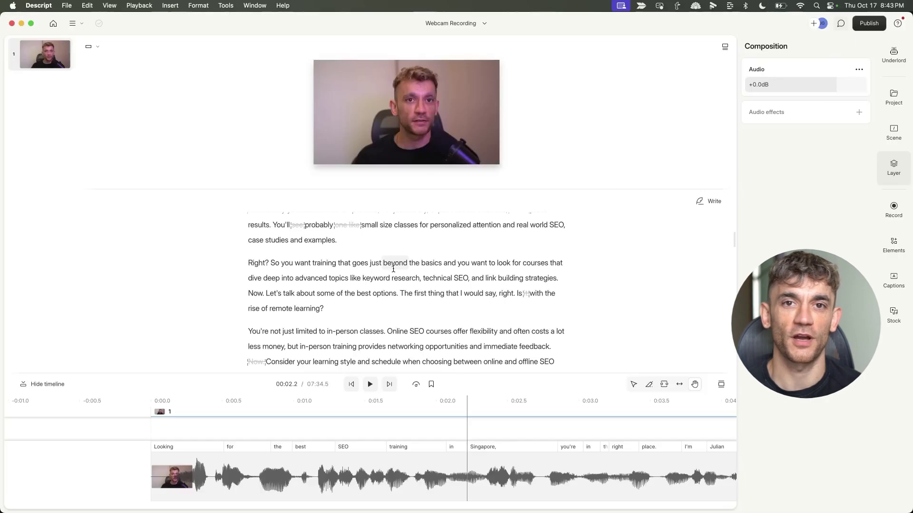
Highlight the keyword 'Perplexity AI SEO' in the YouTube video title
{"action": "scroll", "coordinate": [393, 269], "scroll_direction": "up", "scroll_amount": 1}
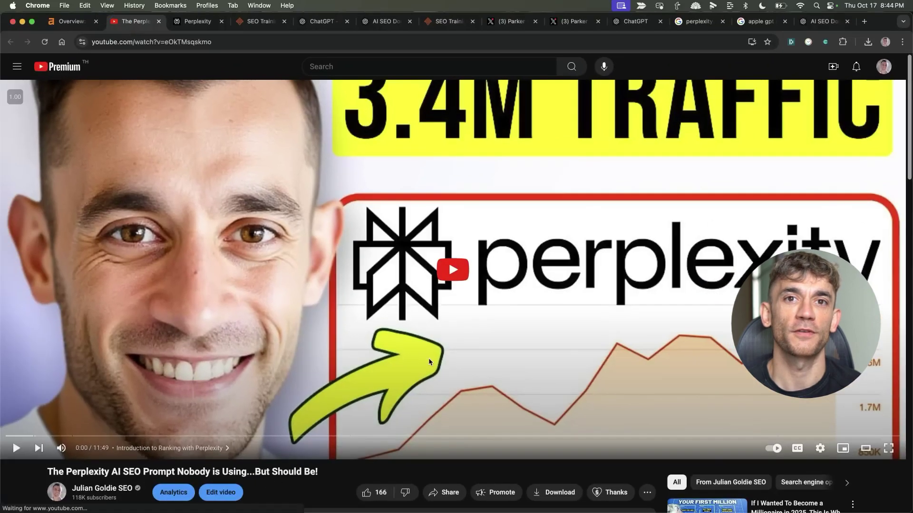
{"action": "scroll", "coordinate": [429, 358], "scroll_direction": "down", "scroll_amount": 3}
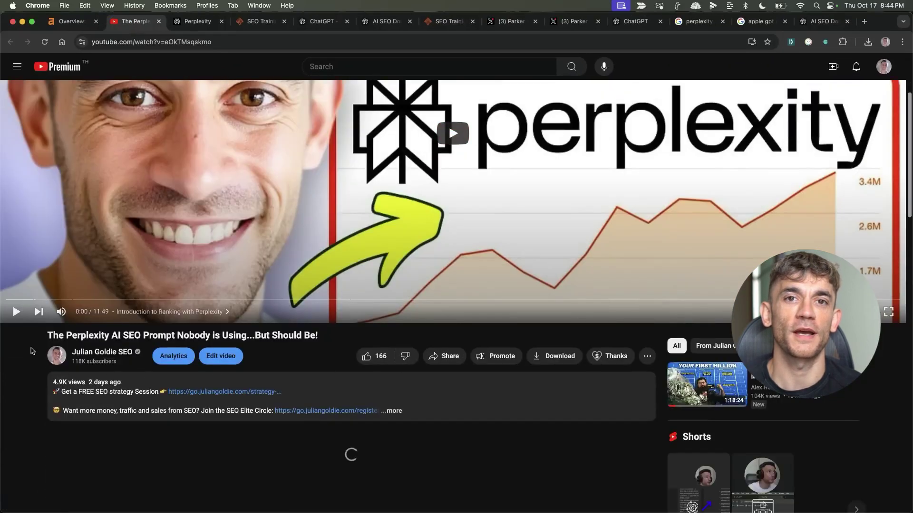
{"action": "left_click_drag", "start_coordinate": [46, 335], "coordinate": [144, 339]}
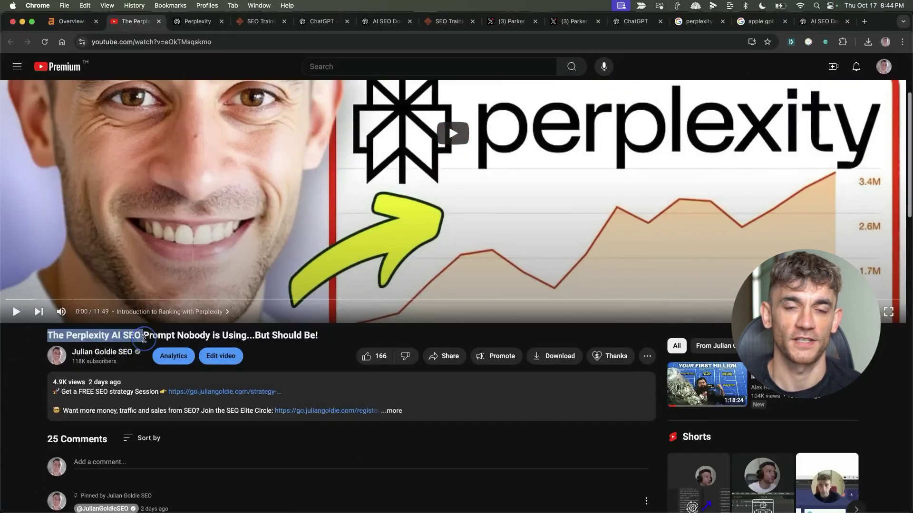
{"action": "left_click_drag", "start_coordinate": [66, 338], "coordinate": [141, 339]}
{"action": "scroll", "coordinate": [427, 385], "scroll_direction": "down", "scroll_amount": 1}
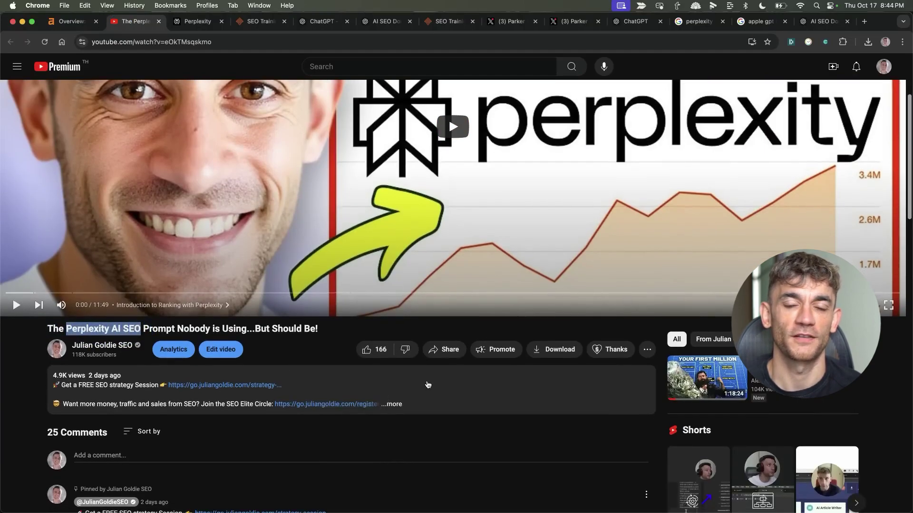
Expand the description and highlight its summary and chapter timestamps, starting '00:00 Introduction to Ranking with Perplexity'
{"action": "left_click", "coordinate": [428, 385]}
{"action": "scroll", "coordinate": [428, 380], "scroll_direction": "down", "scroll_amount": 4}
{"action": "left_click_drag", "start_coordinate": [53, 267], "coordinate": [258, 374]}
{"action": "left_click", "coordinate": [258, 374]}
{"action": "left_click", "coordinate": [149, 337]}
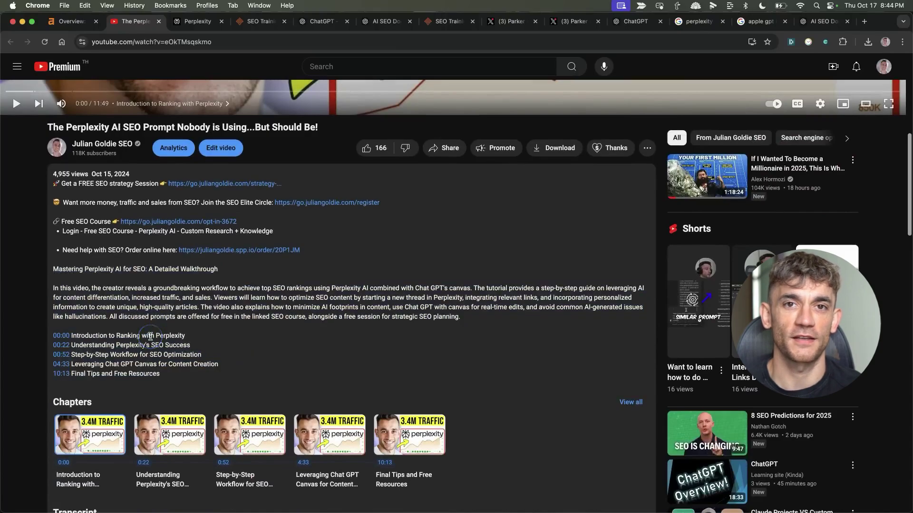
{"action": "triple_click", "coordinate": [150, 337]}
{"action": "left_click", "coordinate": [125, 285]}
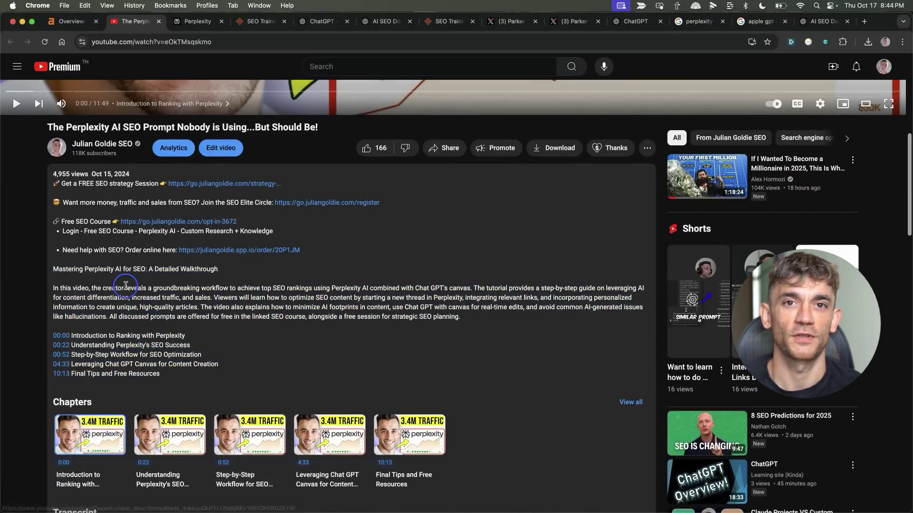
{"action": "left_click_drag", "start_coordinate": [51, 267], "coordinate": [240, 387]}
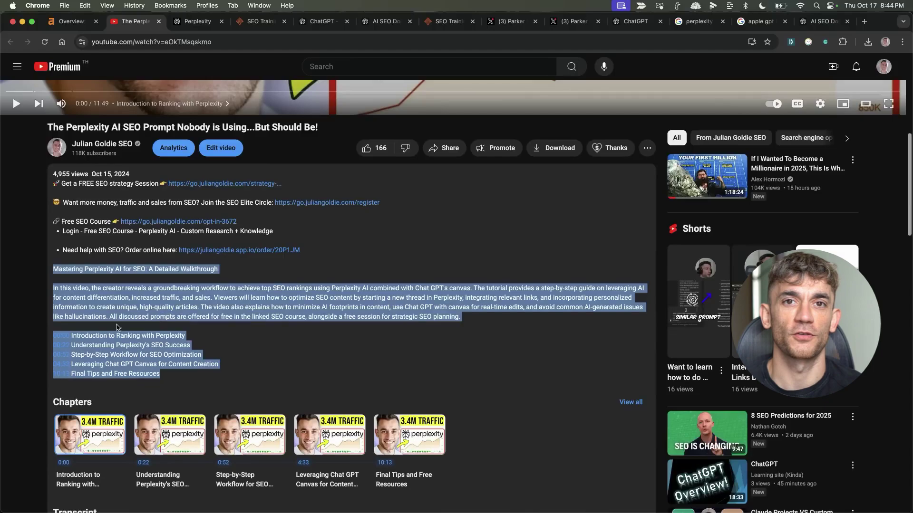
{"action": "left_click", "coordinate": [179, 344]}
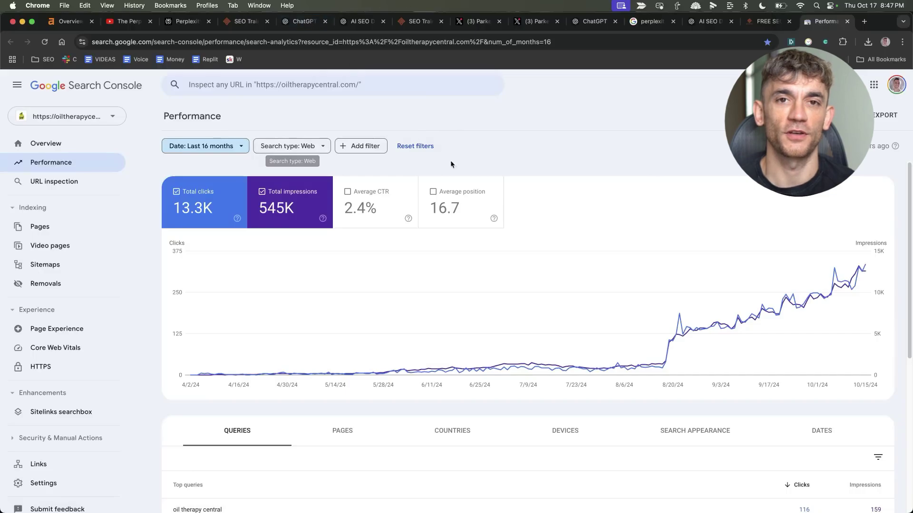
{"action": "mouse_move", "coordinate": [361, 358]}
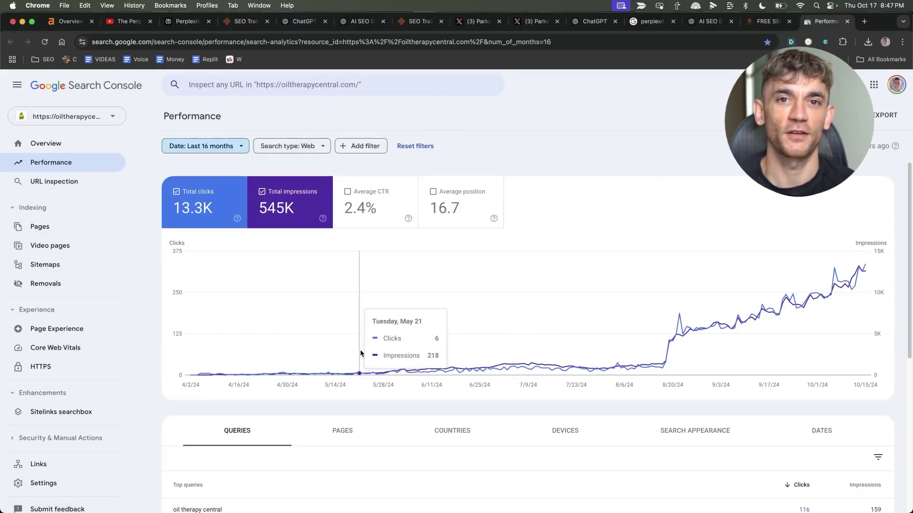
{"action": "mouse_move", "coordinate": [870, 269]}
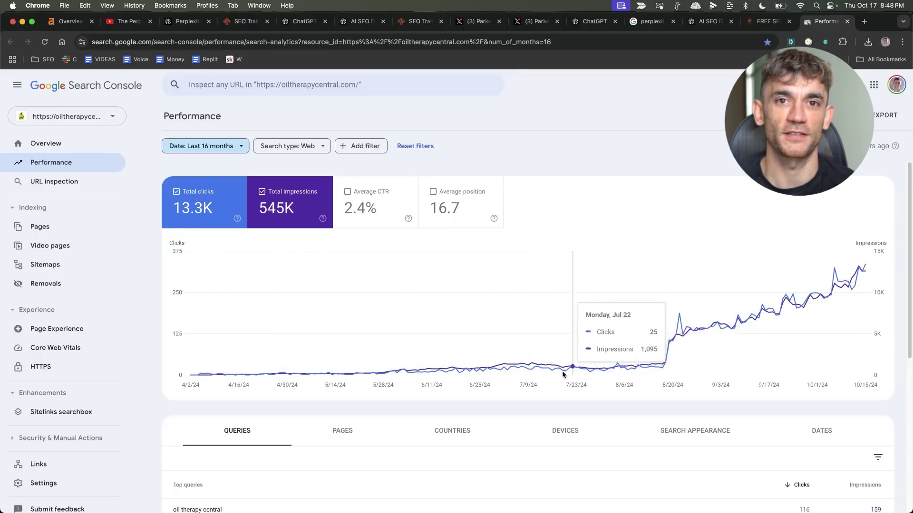
In Perplexity's 'best seo training birmingham' answer, play and close the embedded training video
{"action": "key", "text": "super+3"}
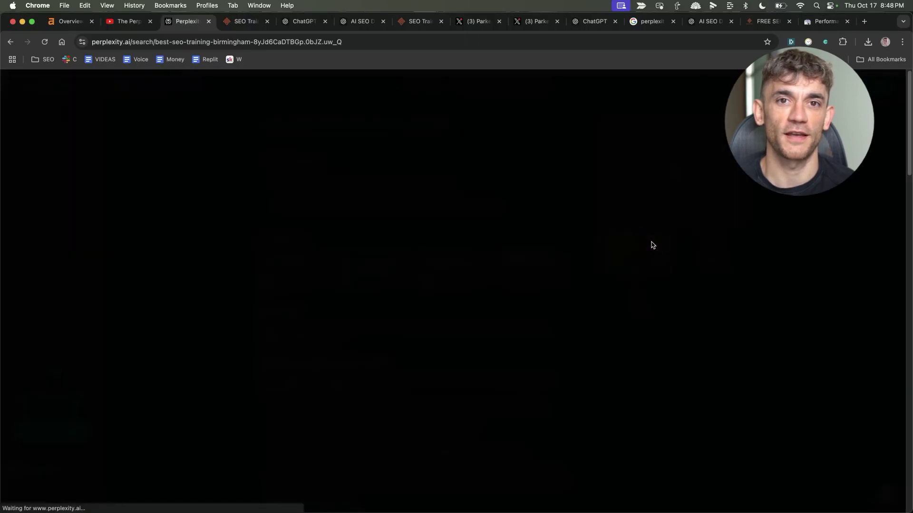
{"action": "left_click", "coordinate": [545, 257]}
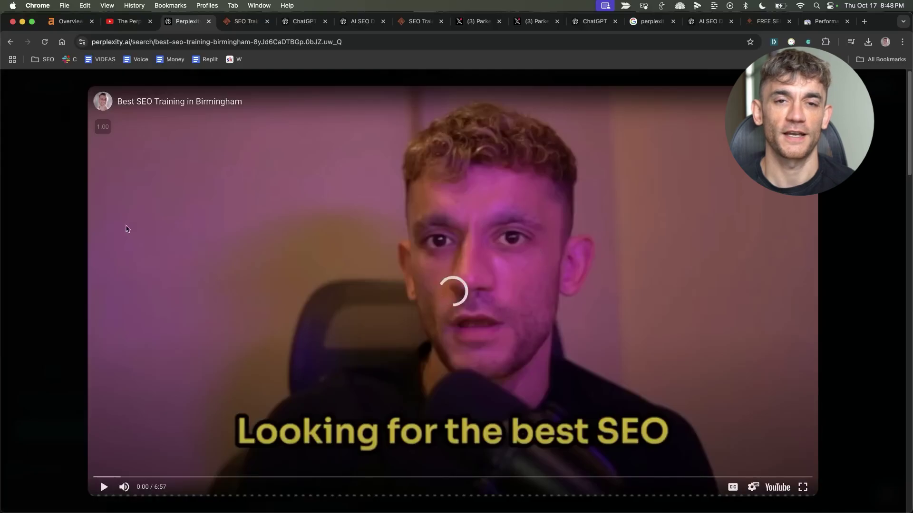
{"action": "left_click", "coordinate": [27, 270]}
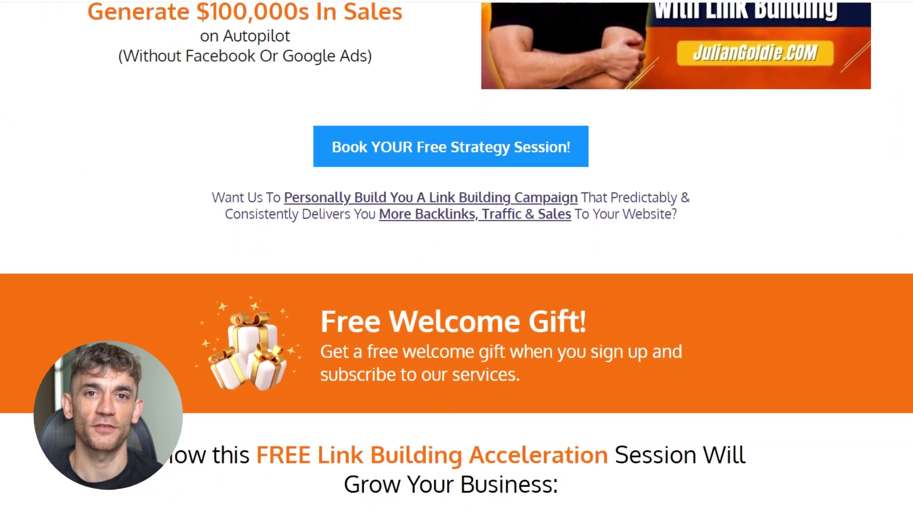
{"action": "scroll", "coordinate": [456, 257], "scroll_direction": "down", "scroll_amount": 5}
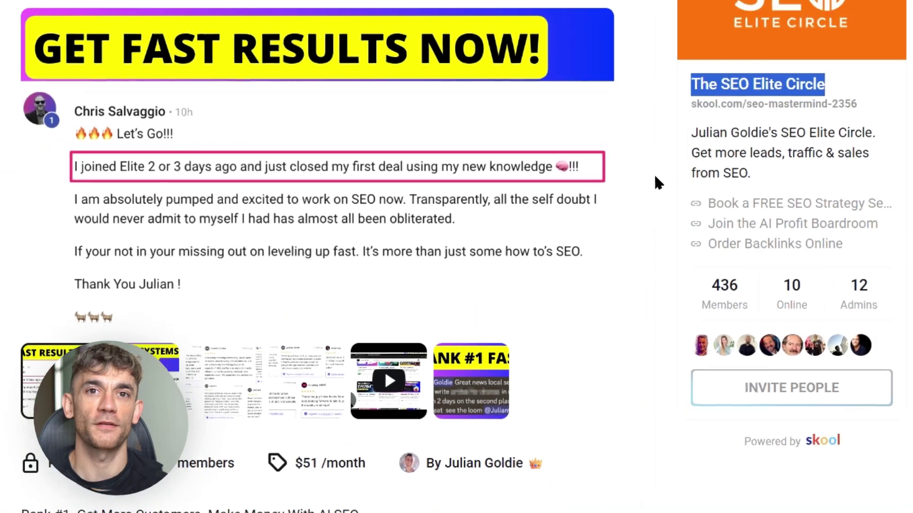
Scroll through the SEO Elite Circle about page, calendar, classroom courses and community posts
{"action": "scroll", "coordinate": [652, 172], "scroll_direction": "down", "scroll_amount": 3}
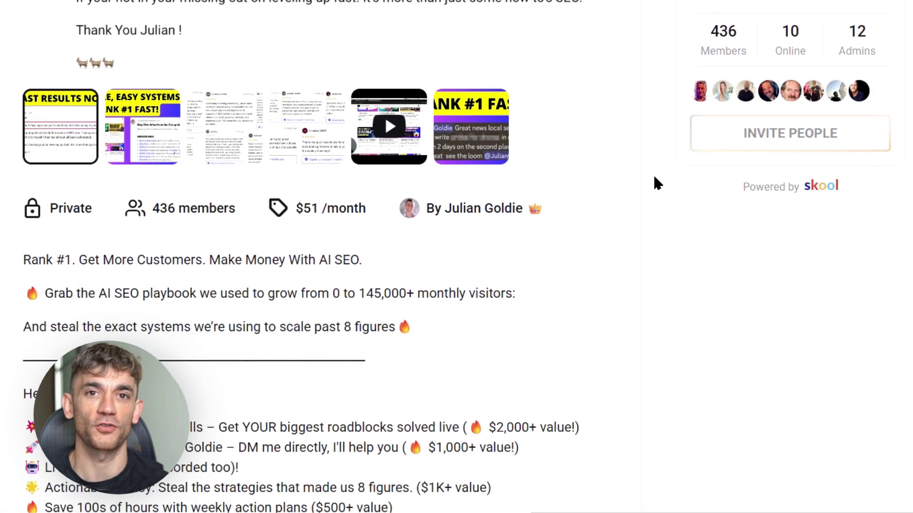
{"action": "scroll", "coordinate": [652, 172], "scroll_direction": "up", "scroll_amount": 7}
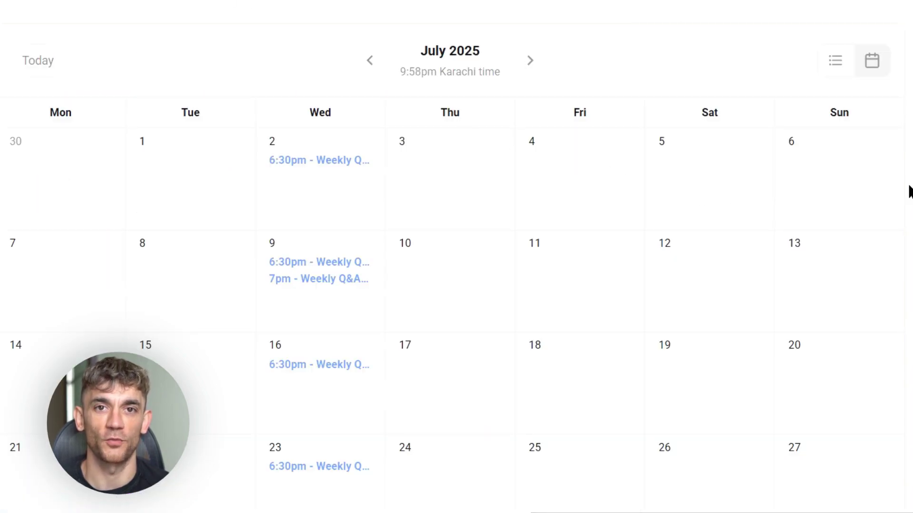
{"action": "scroll", "coordinate": [450, 256], "scroll_direction": "down", "scroll_amount": 2}
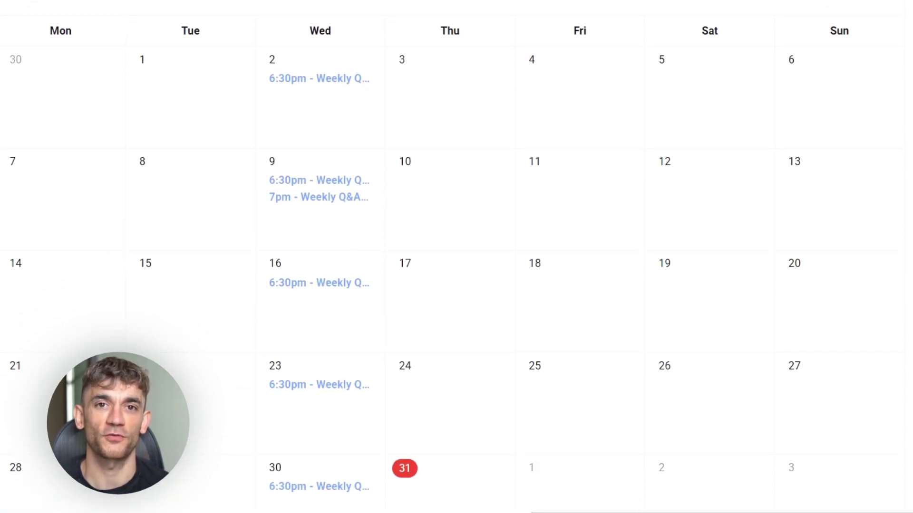
{"action": "scroll", "coordinate": [450, 256], "scroll_direction": "down", "scroll_amount": 1}
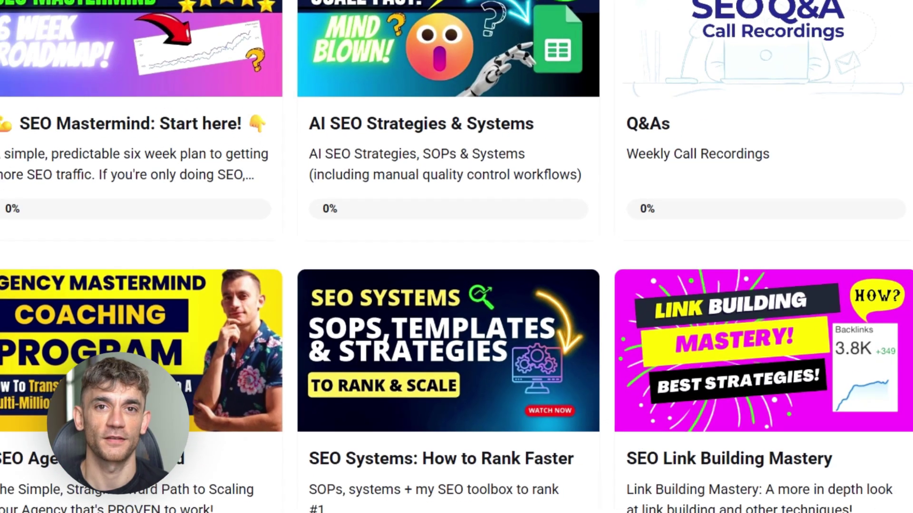
{"action": "scroll", "coordinate": [450, 257], "scroll_direction": "down", "scroll_amount": 4}
{"action": "scroll", "coordinate": [457, 257], "scroll_direction": "down", "scroll_amount": 12}
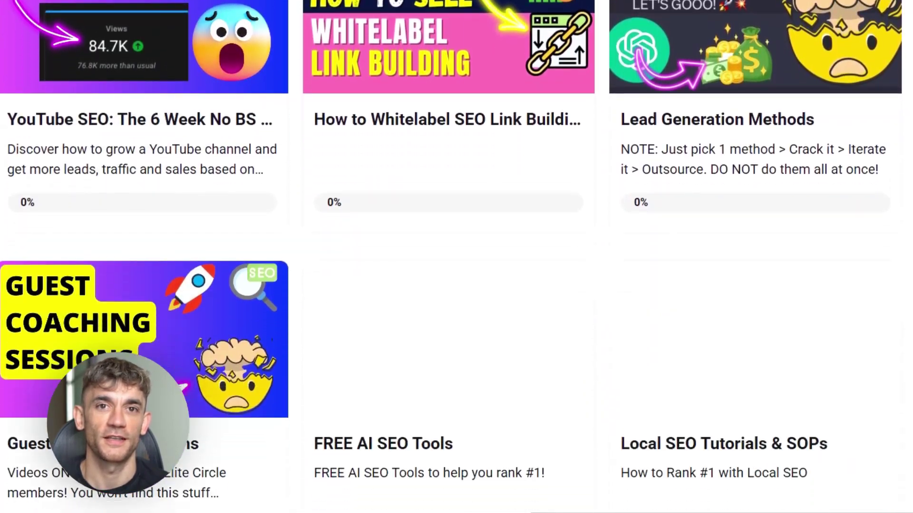
{"action": "scroll", "coordinate": [456, 257], "scroll_direction": "down", "scroll_amount": 8}
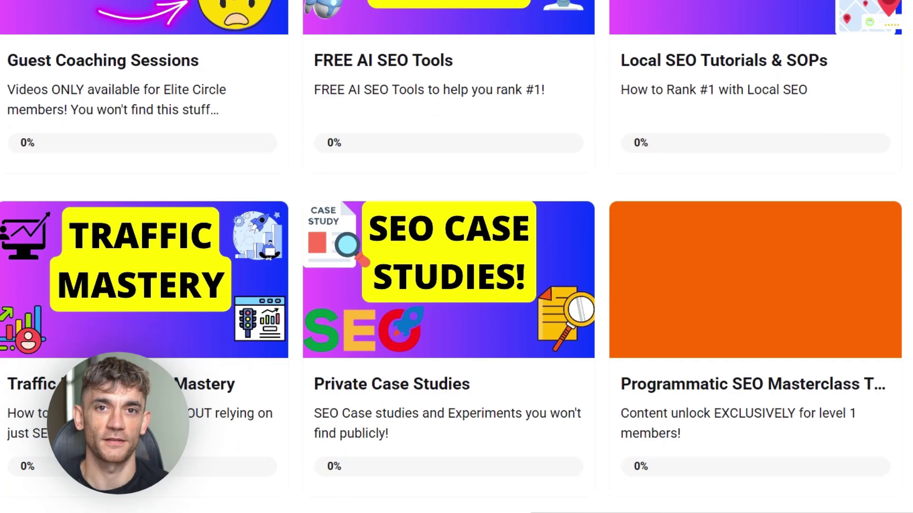
{"action": "scroll", "coordinate": [456, 257], "scroll_direction": "down", "scroll_amount": 9}
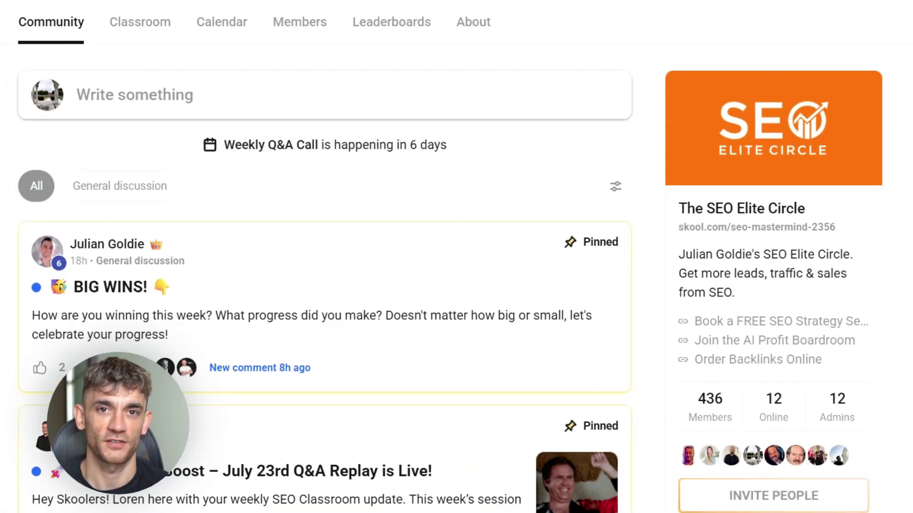
{"action": "scroll", "coordinate": [456, 257], "scroll_direction": "down", "scroll_amount": 10}
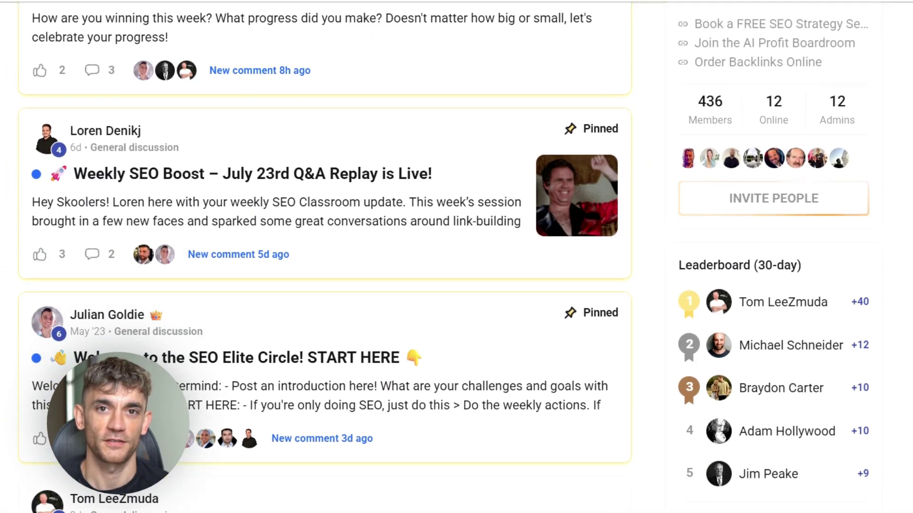
{"action": "scroll", "coordinate": [457, 256], "scroll_direction": "down", "scroll_amount": 2}
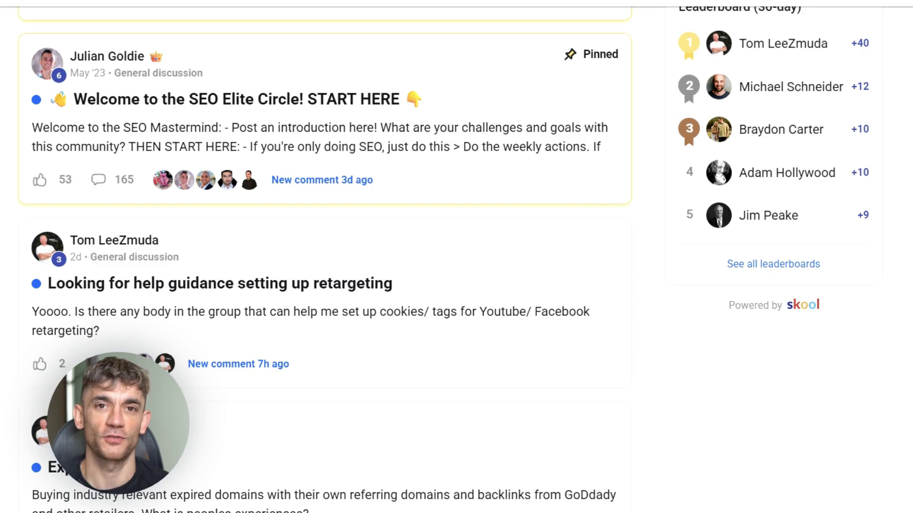
{"action": "scroll", "coordinate": [456, 257], "scroll_direction": "down", "scroll_amount": 5}
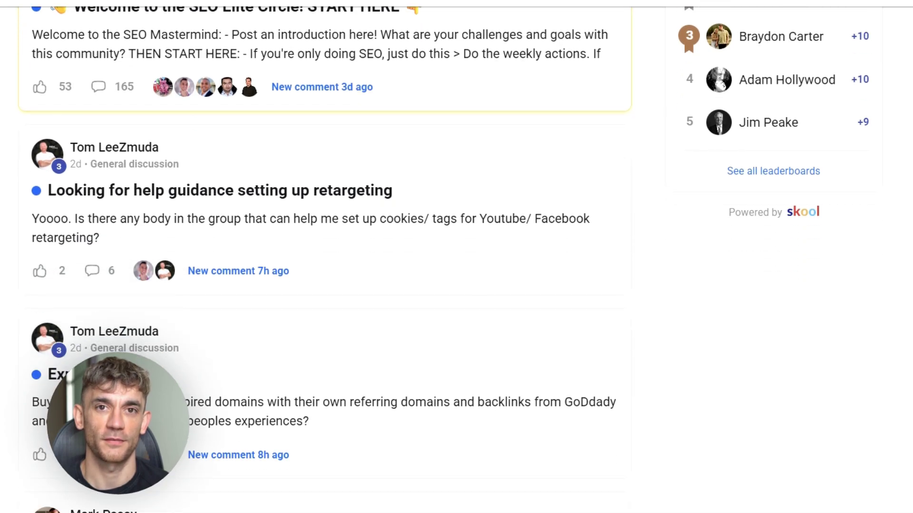
{"action": "scroll", "coordinate": [456, 256], "scroll_direction": "down", "scroll_amount": 9}
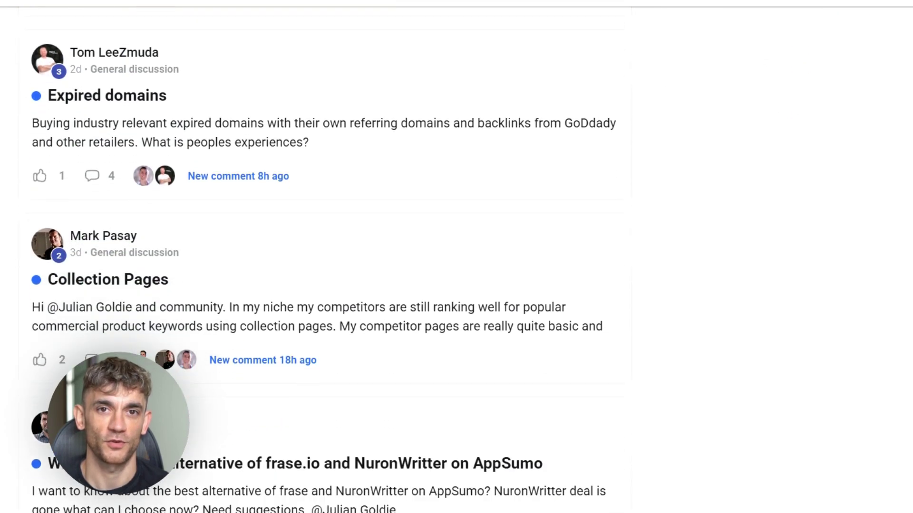
{"action": "scroll", "coordinate": [456, 256], "scroll_direction": "down", "scroll_amount": 14}
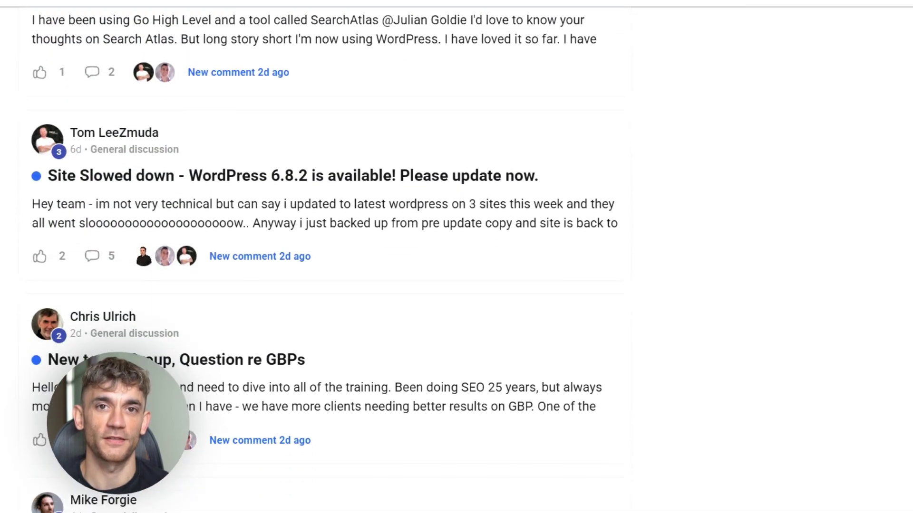
{"action": "scroll", "coordinate": [456, 257], "scroll_direction": "down", "scroll_amount": 13}
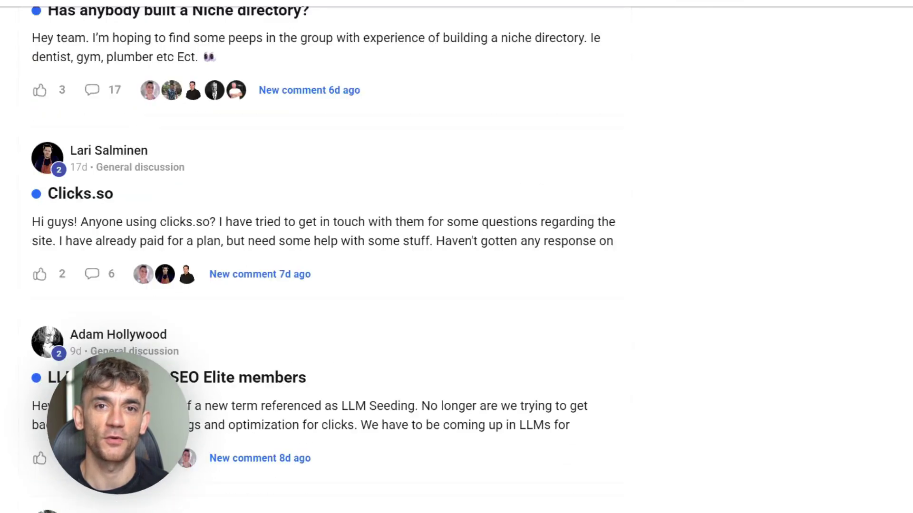
{"action": "scroll", "coordinate": [457, 256], "scroll_direction": "down", "scroll_amount": 15}
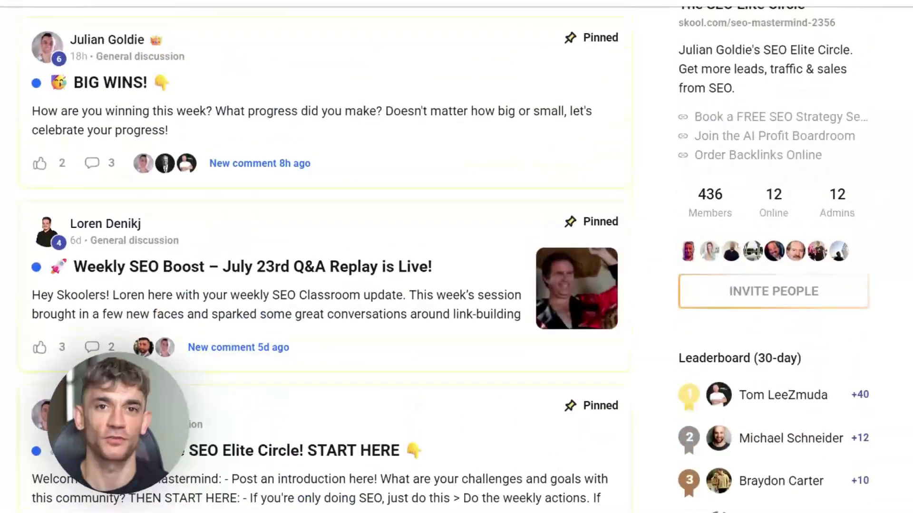
{"action": "scroll", "coordinate": [419, 275], "scroll_direction": "up", "scroll_amount": 4}
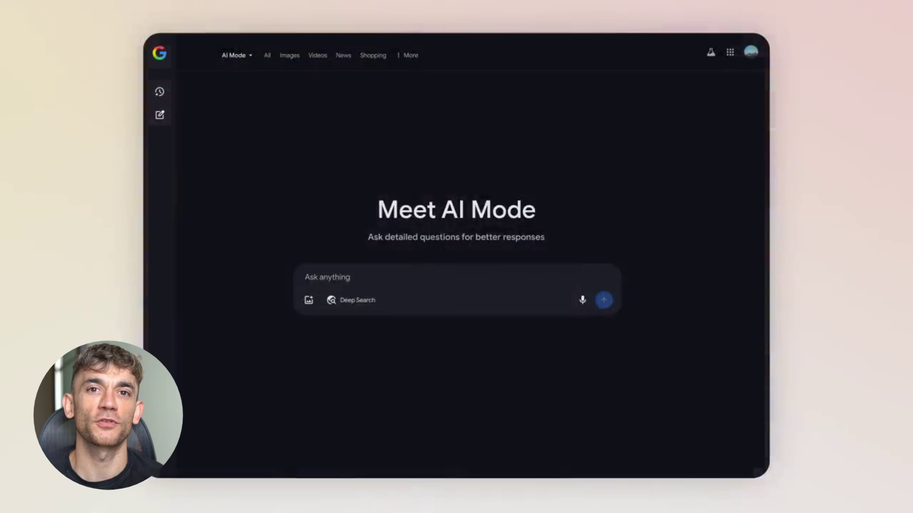
Ask the 'Reasoning, math & code' model the gravitational field question and read its 11GM/48R² answer
{"action": "left_click", "coordinate": [250, 55]}
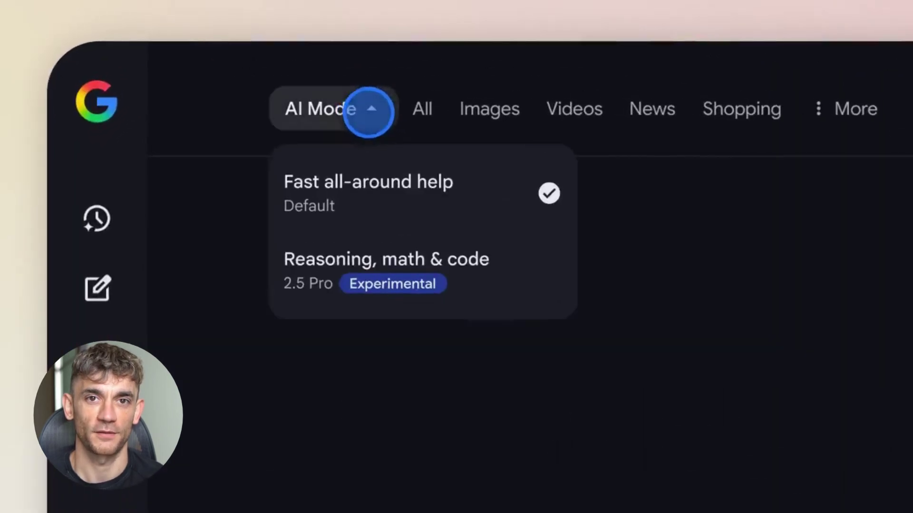
{"action": "left_click", "coordinate": [485, 277]}
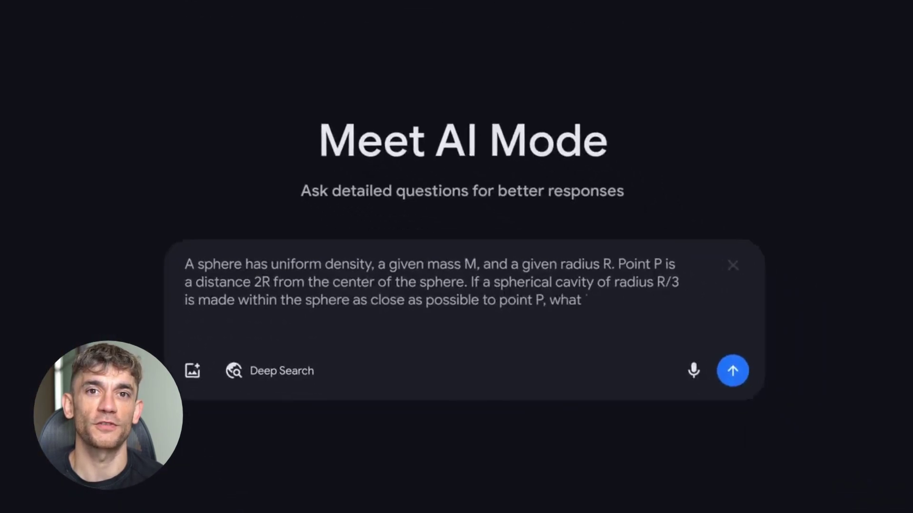
{"action": "type", "text": "is the gravitational fie"}
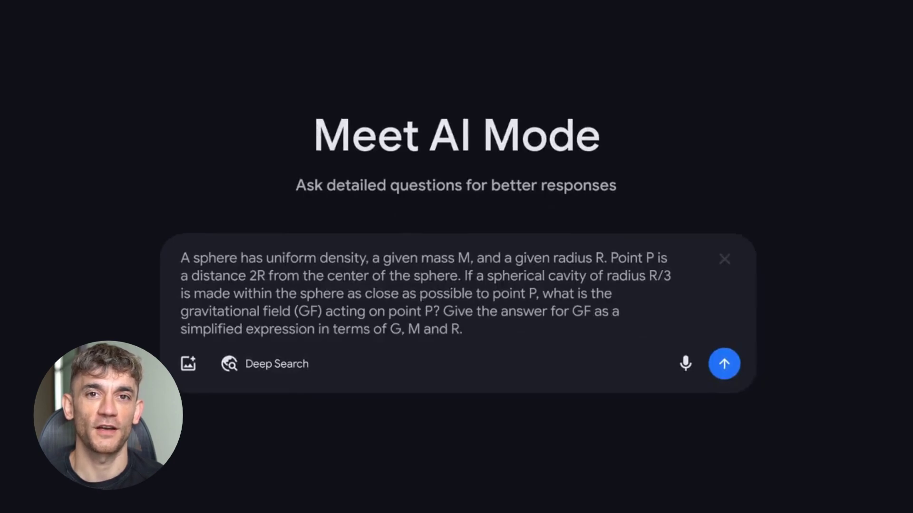
{"action": "key", "text": "Return"}
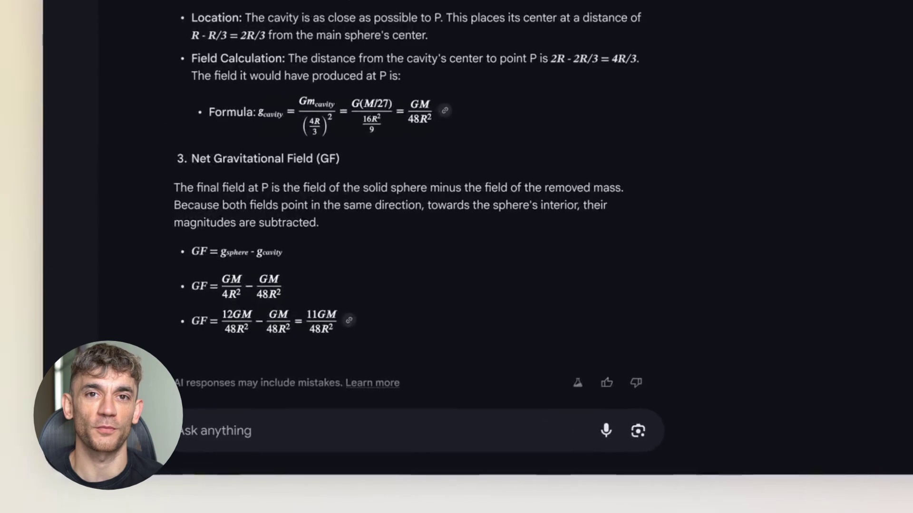
{"action": "scroll", "coordinate": [351, 214], "scroll_direction": "up", "scroll_amount": 5}
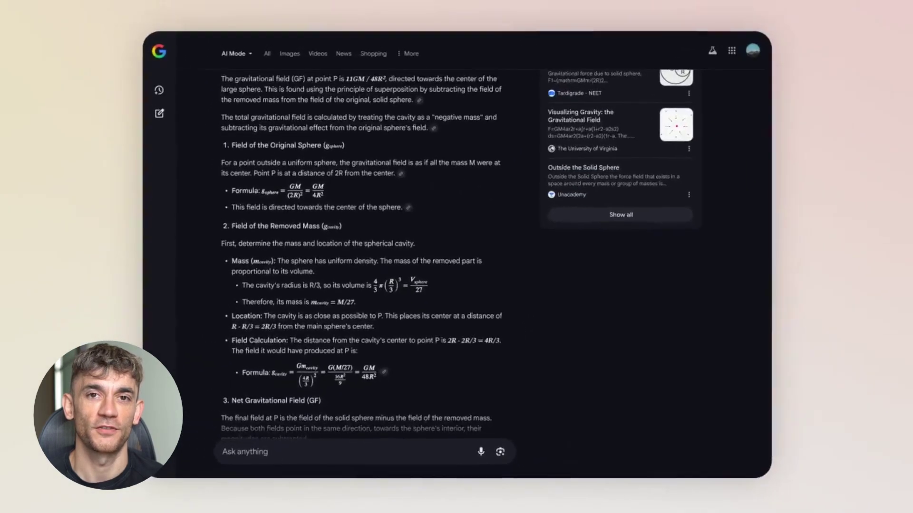